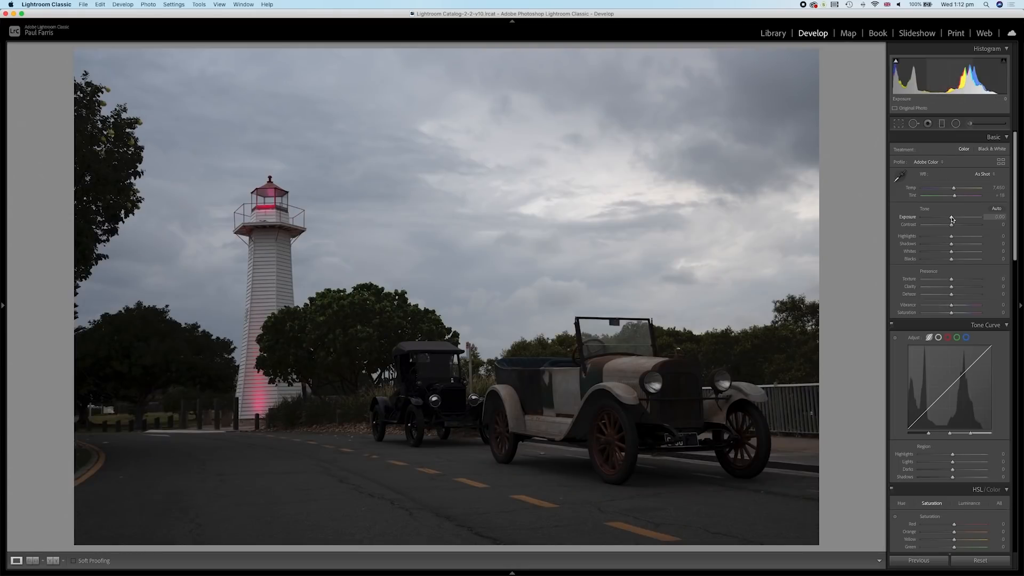
Set the photo's exposure to +1.25 and highlights to -100
drag(954, 218, 959, 218)
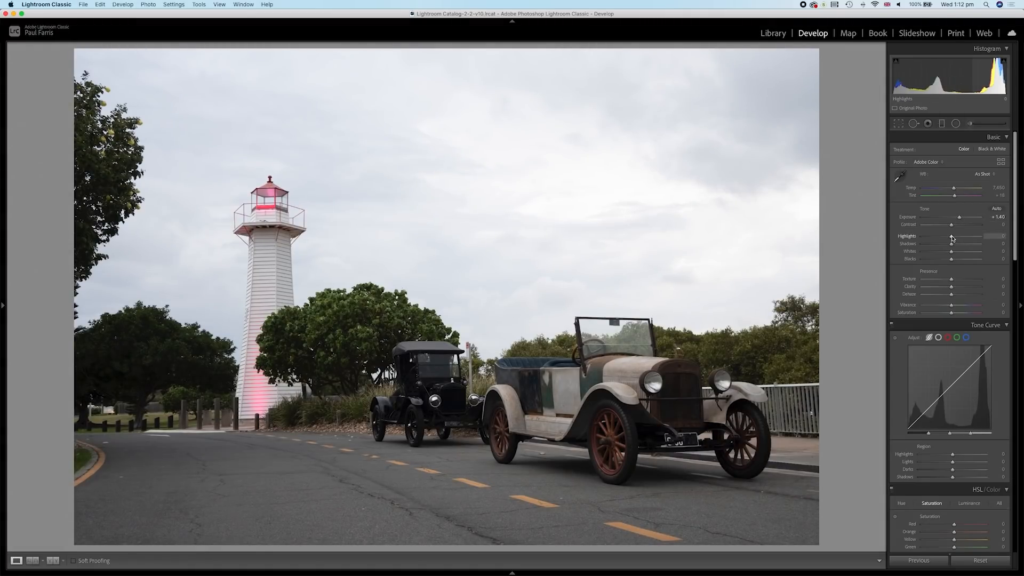
drag(940, 239, 958, 219)
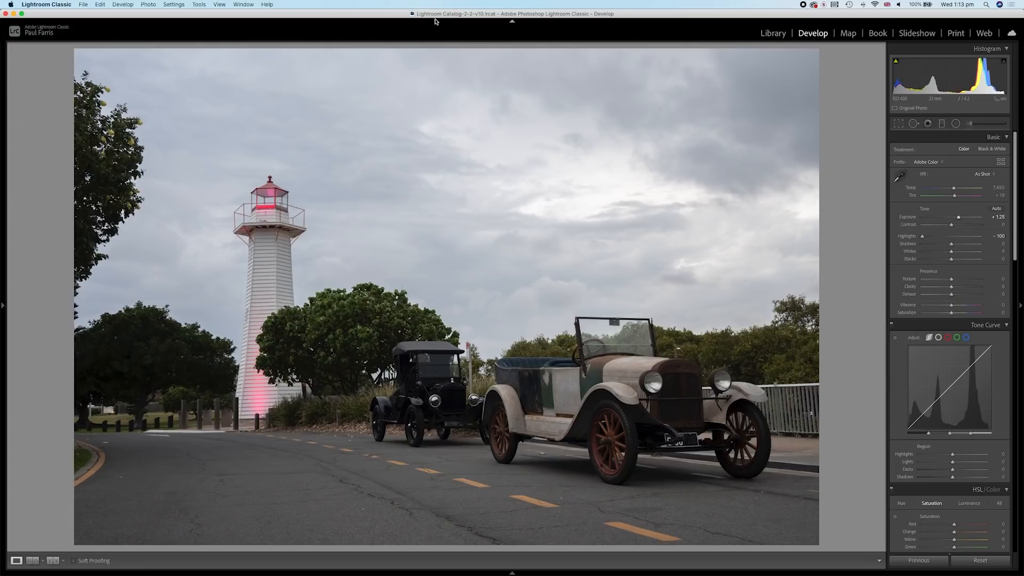
Send the adjusted lighthouse and vintage cars photo to Adobe Photoshop 2021 for editing
click(149, 5)
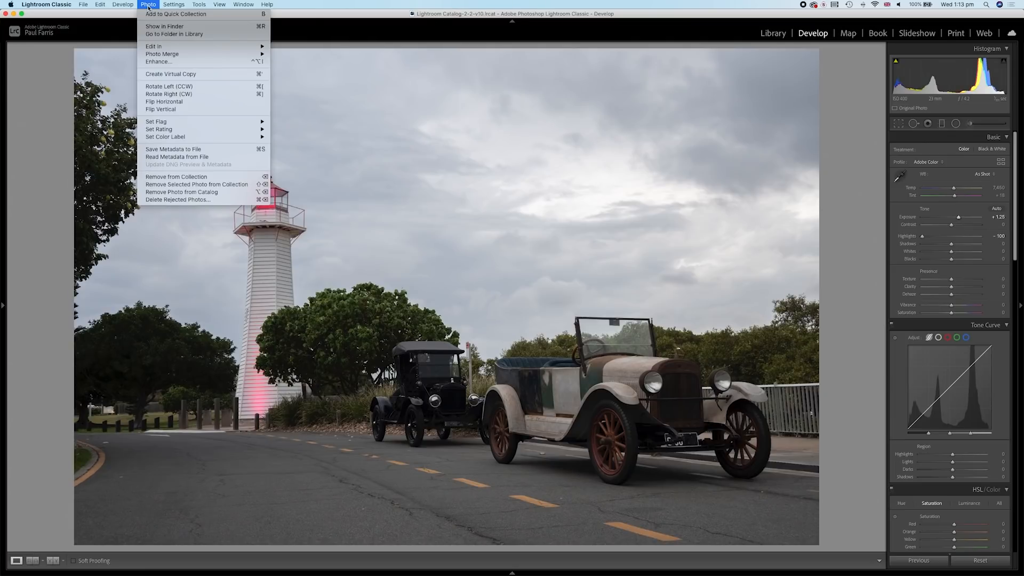
mouse_move(224, 46)
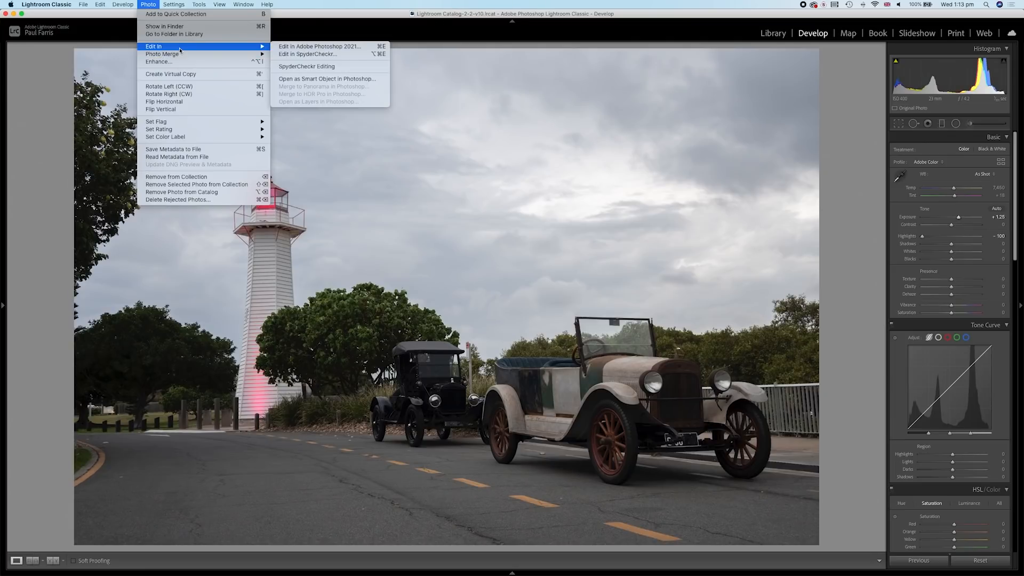
click(357, 48)
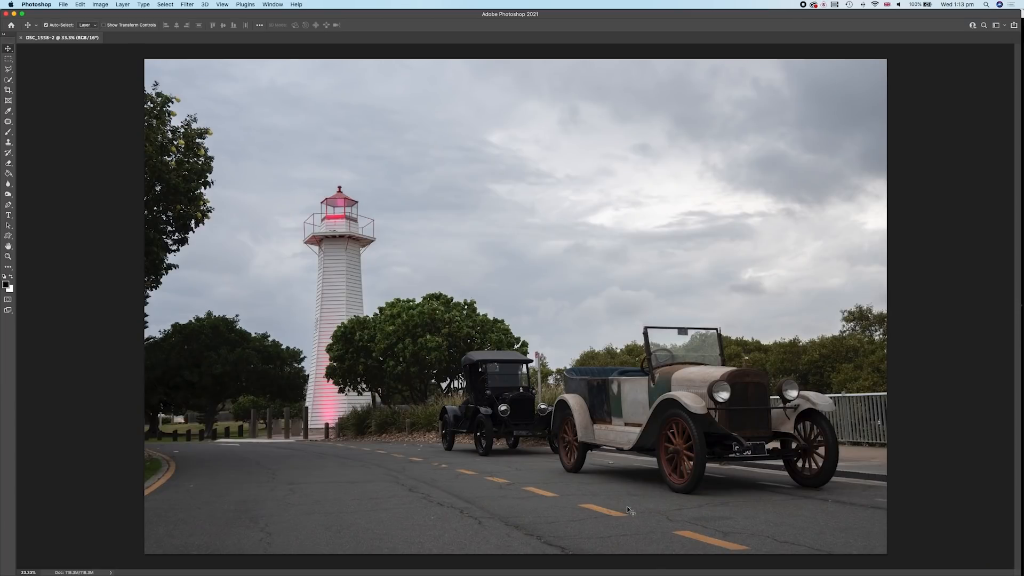
Remove the two nearest yellow lane dashes from the foreground road with the Spot Healing Brush
key(super+1)
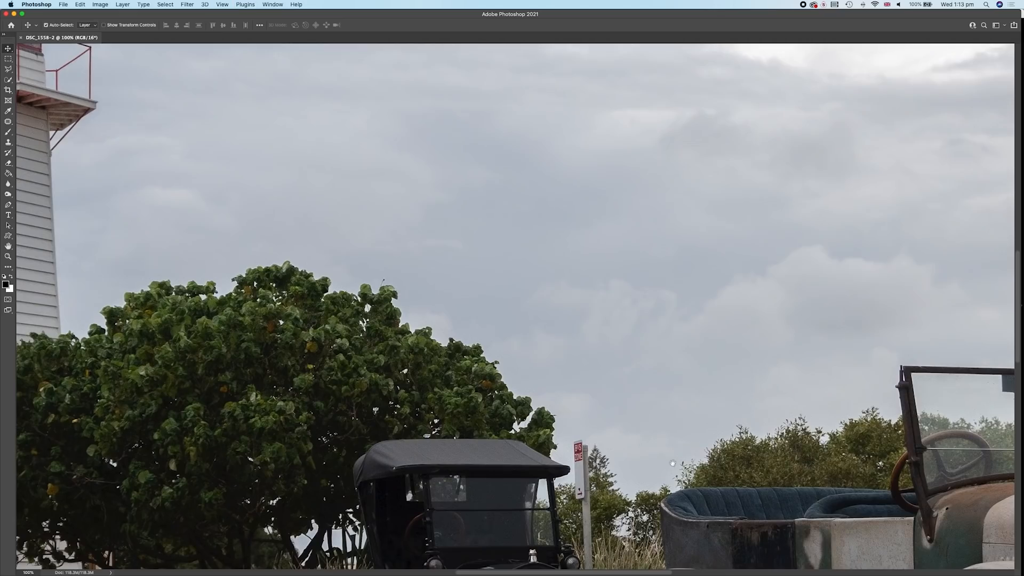
drag(672, 463, 578, 81)
drag(845, 345, 778, 288)
drag(923, 463, 642, 231)
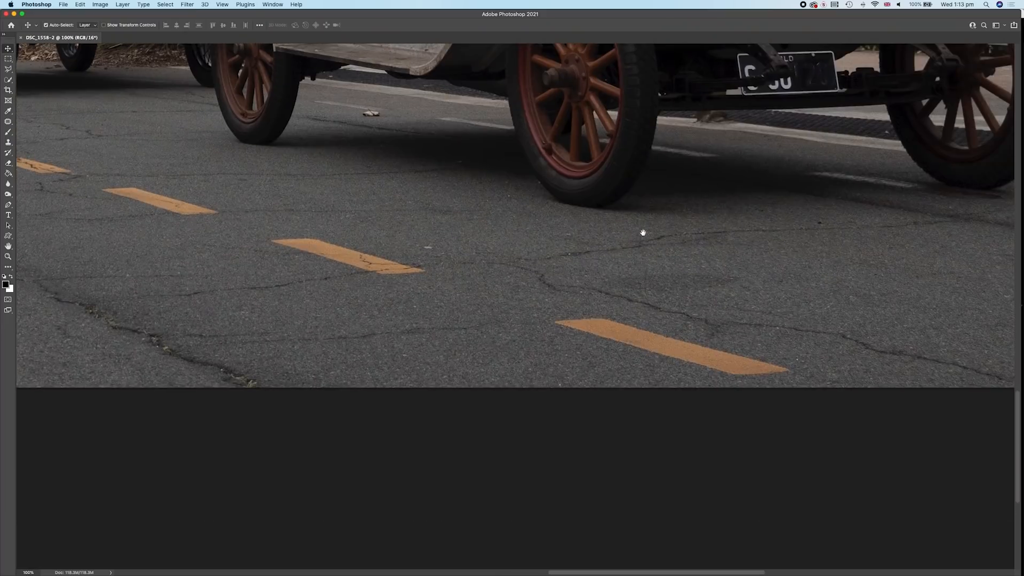
drag(699, 274, 836, 361)
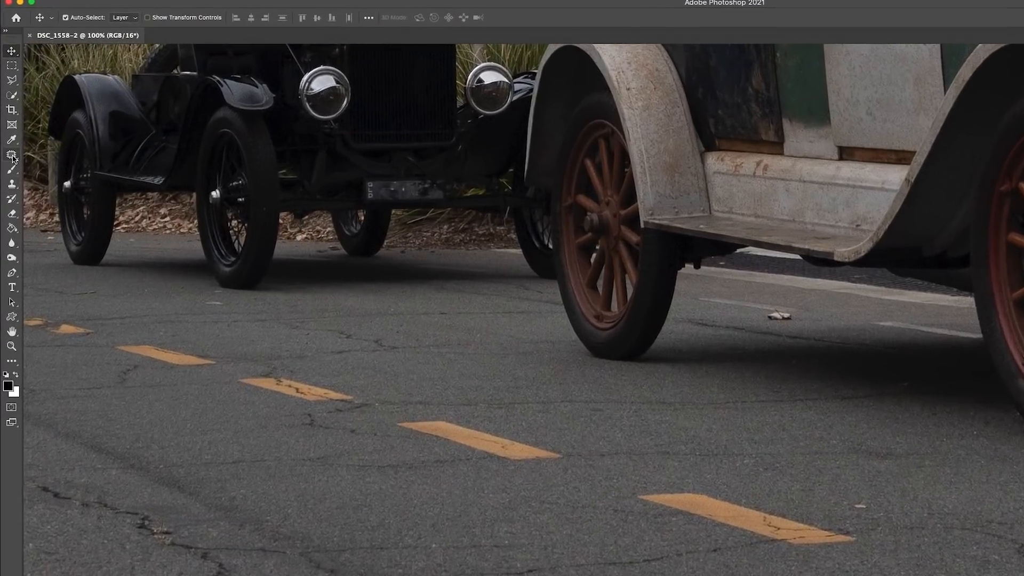
click(8, 121)
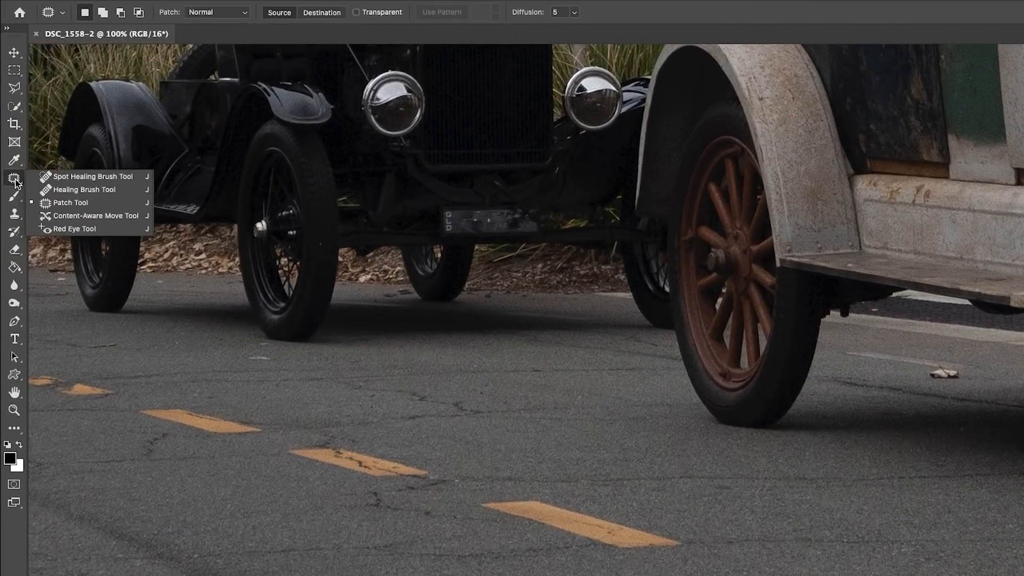
click(101, 180)
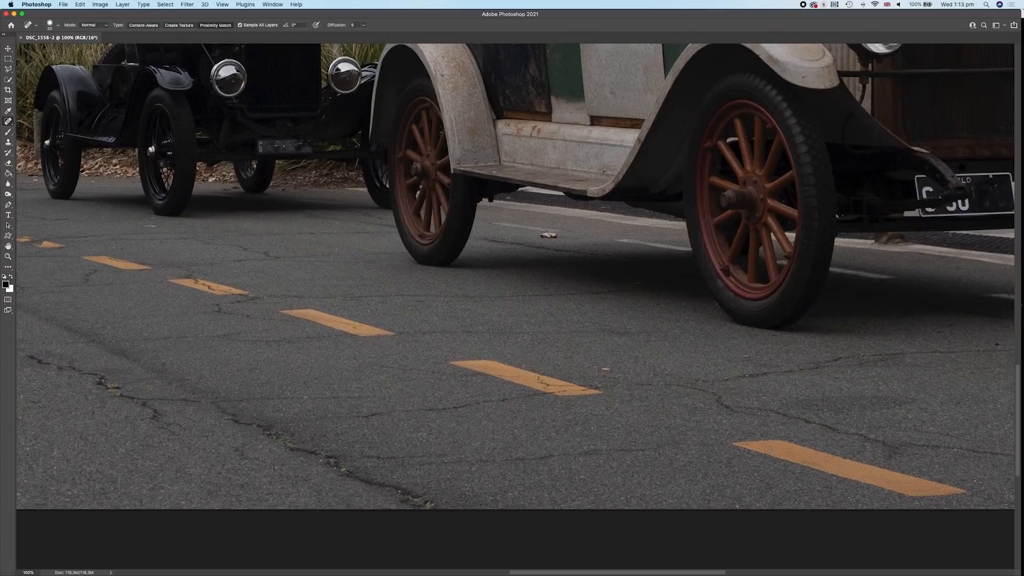
mouse_move(788, 445)
mouse_down()
mouse_move(733, 446)
mouse_move(768, 447)
mouse_move(908, 492)
mouse_move(961, 490)
mouse_move(783, 445)
mouse_move(867, 467)
mouse_move(866, 478)
mouse_move(754, 450)
mouse_up()
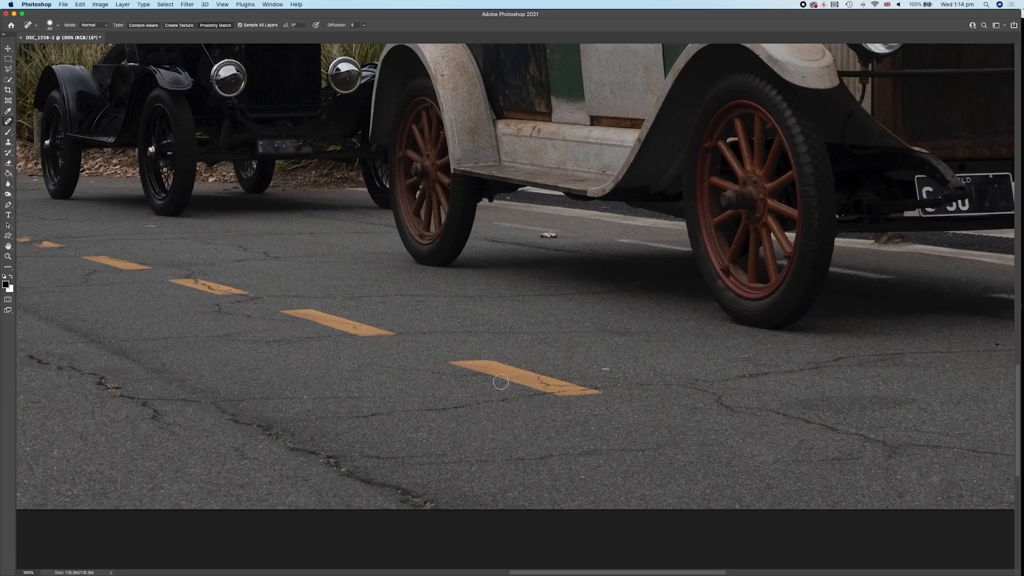
mouse_move(453, 364)
mouse_down()
mouse_move(506, 362)
mouse_move(601, 387)
mouse_move(483, 379)
mouse_move(542, 389)
mouse_up()
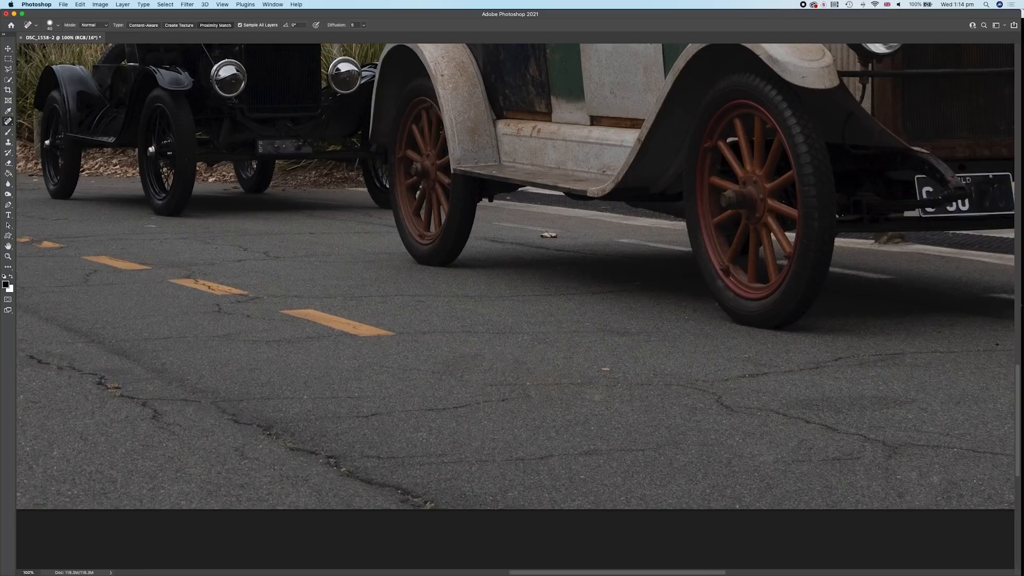
Heal away the middle-distance yellow lane dashes on the road in front of the two cars
mouse_move(283, 313)
mouse_down()
mouse_move(386, 331)
mouse_move(315, 324)
mouse_move(561, 418)
mouse_up()
drag(638, 391, 709, 407)
drag(614, 381, 553, 371)
drag(528, 359, 481, 352)
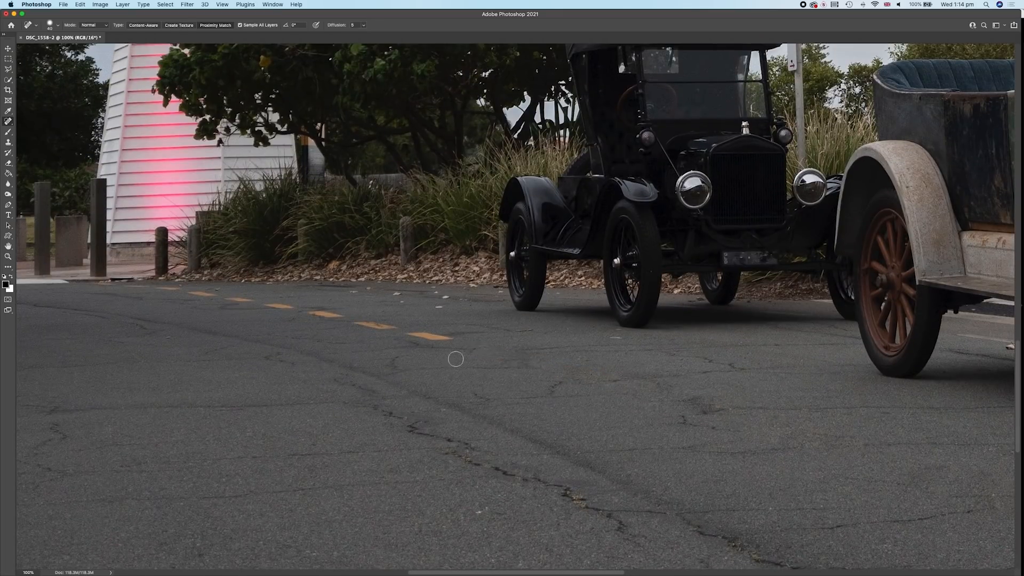
Remove the remaining distant yellow lane dashes leading toward the lighthouse, using a smaller healing brush
drag(671, 422, 679, 425)
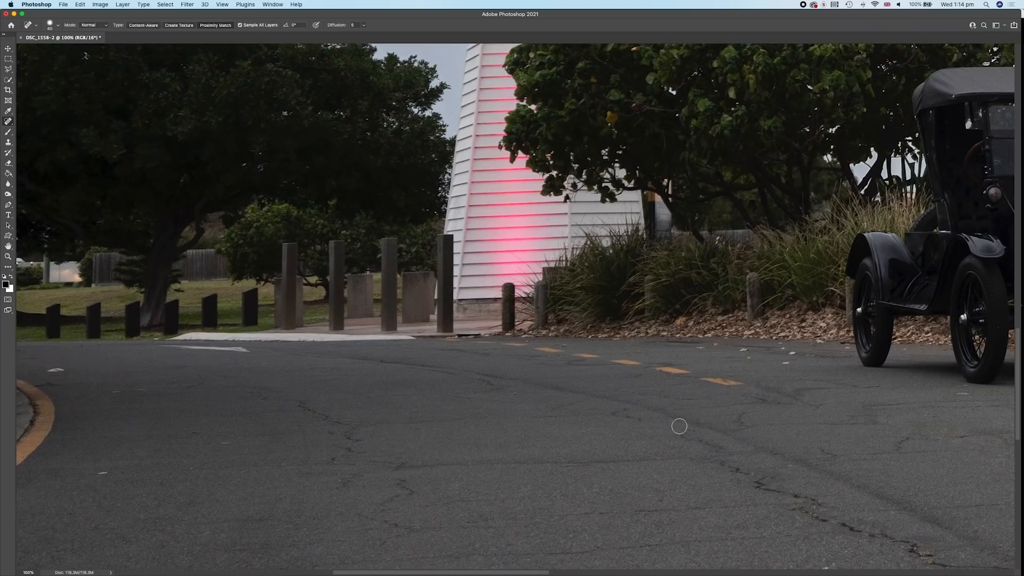
super+click(596, 338)
super+click(607, 366)
mouse_move(986, 465)
mouse_down()
mouse_move(872, 457)
mouse_move(595, 397)
mouse_up()
key([)
key([)
drag(565, 382, 479, 378)
drag(453, 367, 99, 335)
key(super+0)
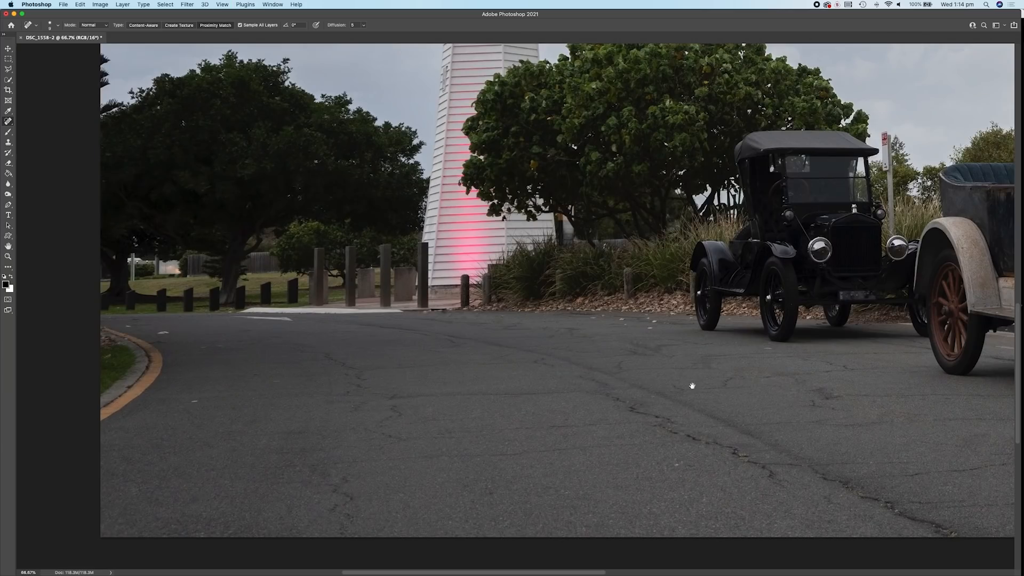
Try to remove the white road line between the front car's front wheels with a larger Spot Healing Brush
drag(684, 380, 255, 362)
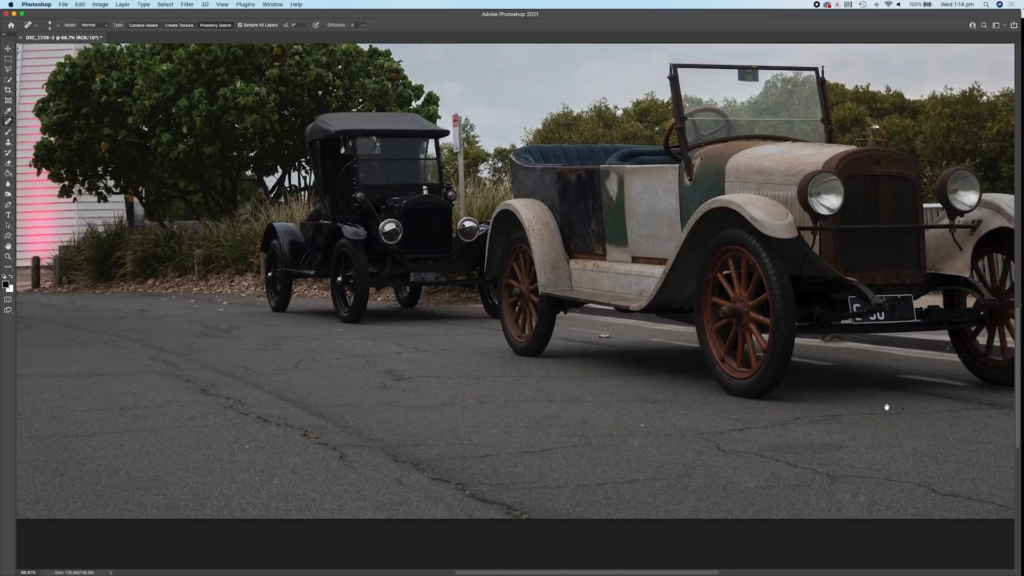
drag(886, 407, 696, 407)
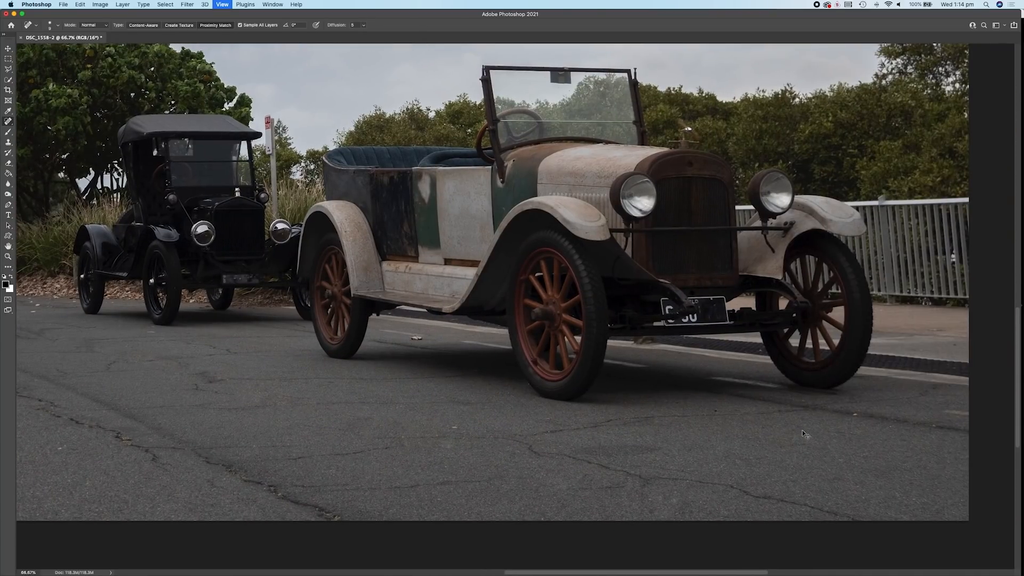
key(super+equal)
key(super+equal)
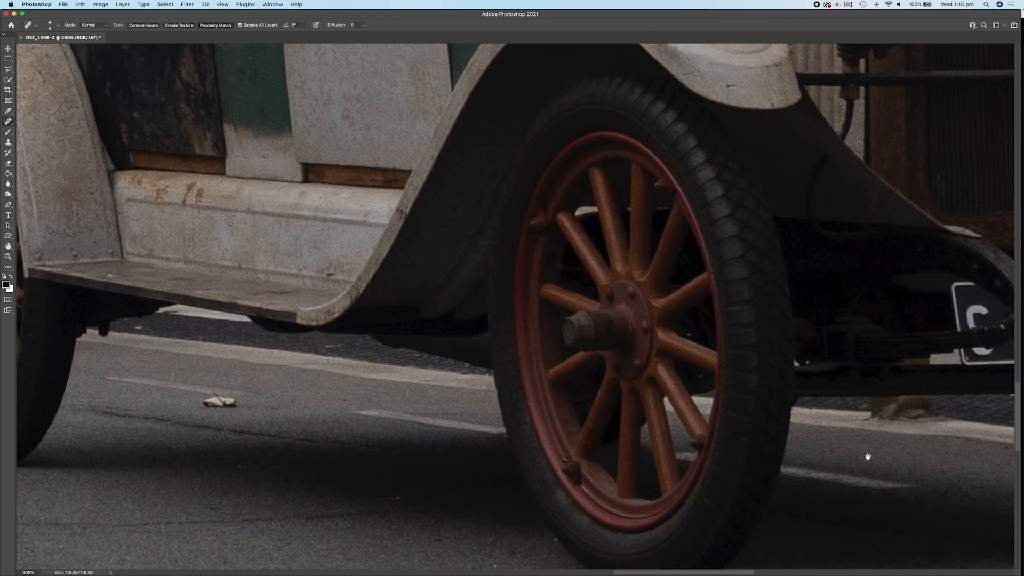
scroll(487, 304, right, 15)
scroll(487, 304, down, 5)
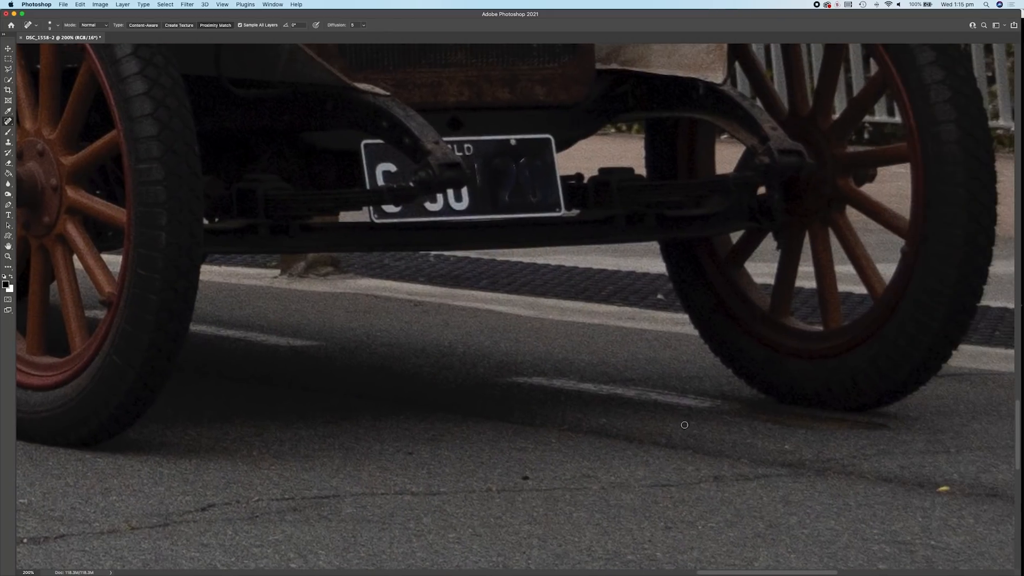
key(bracketright)
drag(740, 406, 485, 380)
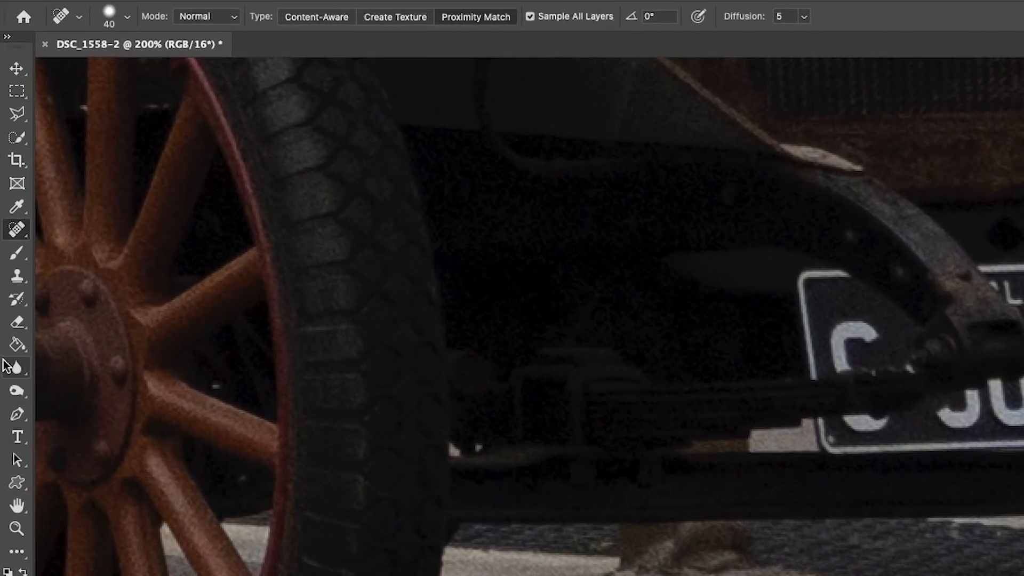
Undo the last healing stroke and replace the white line between the front wheels with clean asphalt using the Patch tool
right_click(16, 233)
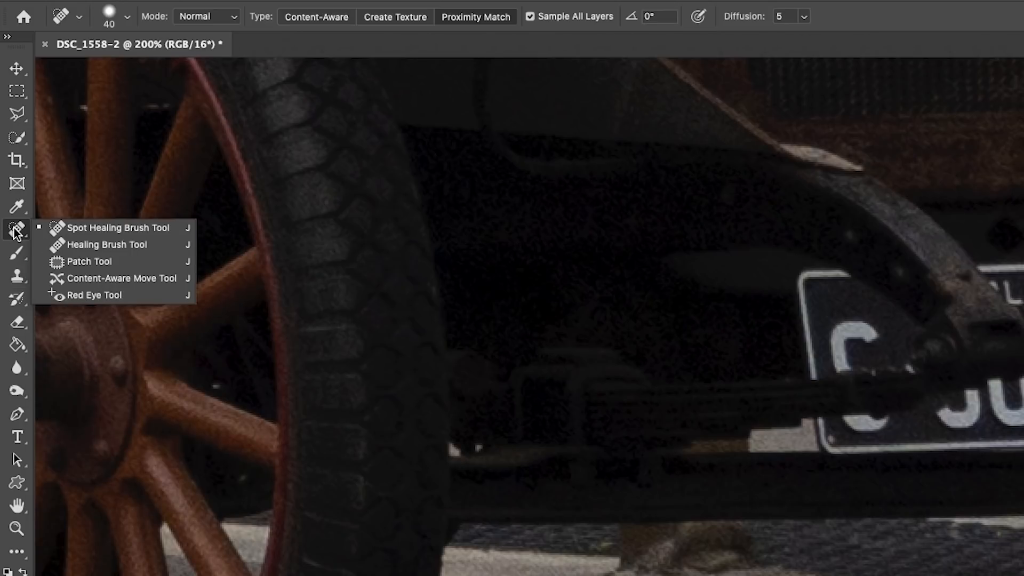
click(117, 260)
key(super+z)
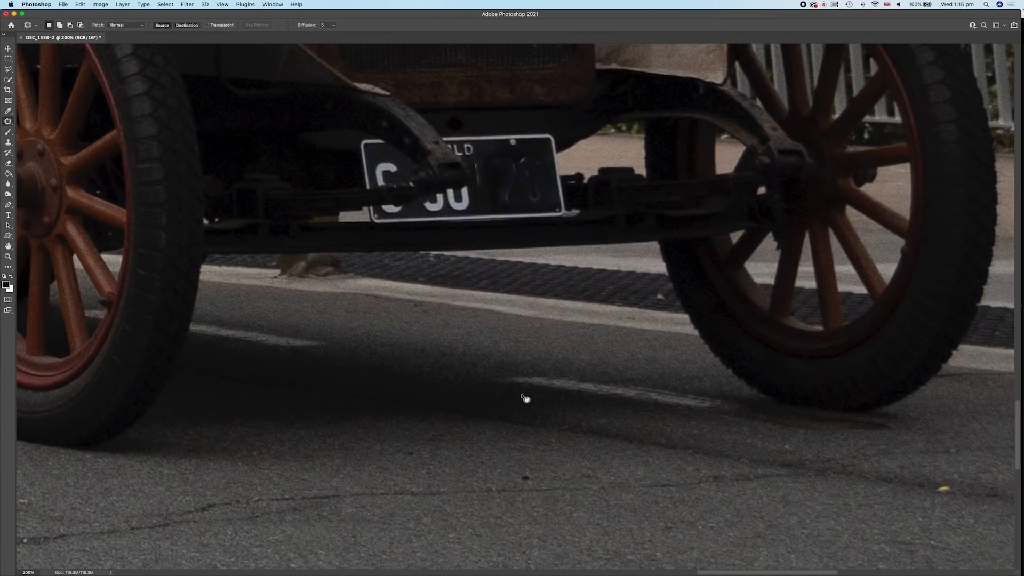
drag(492, 384, 580, 400)
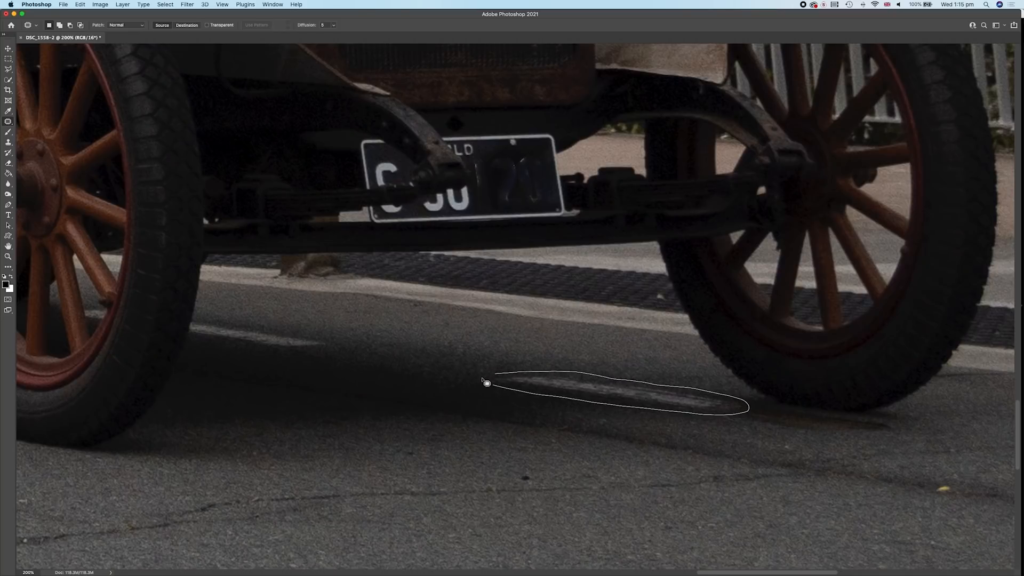
drag(505, 392, 498, 387)
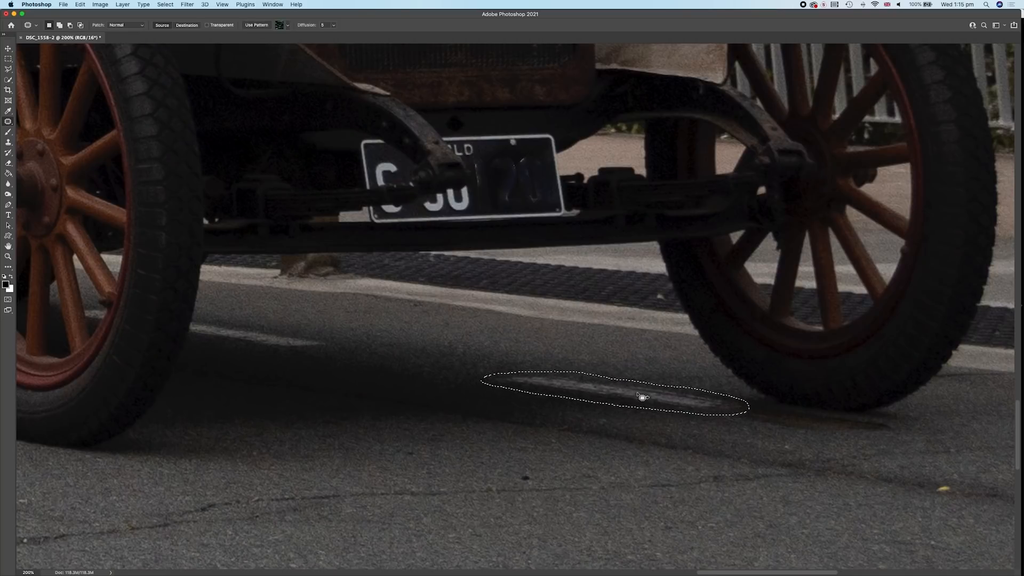
mouse_move(637, 395)
mouse_down()
mouse_move(555, 347)
mouse_move(490, 417)
mouse_move(789, 483)
mouse_move(789, 359)
mouse_move(620, 157)
mouse_move(496, 224)
mouse_move(509, 349)
mouse_move(495, 425)
mouse_move(431, 432)
mouse_move(373, 397)
mouse_move(408, 361)
mouse_move(488, 366)
mouse_up()
click(662, 383)
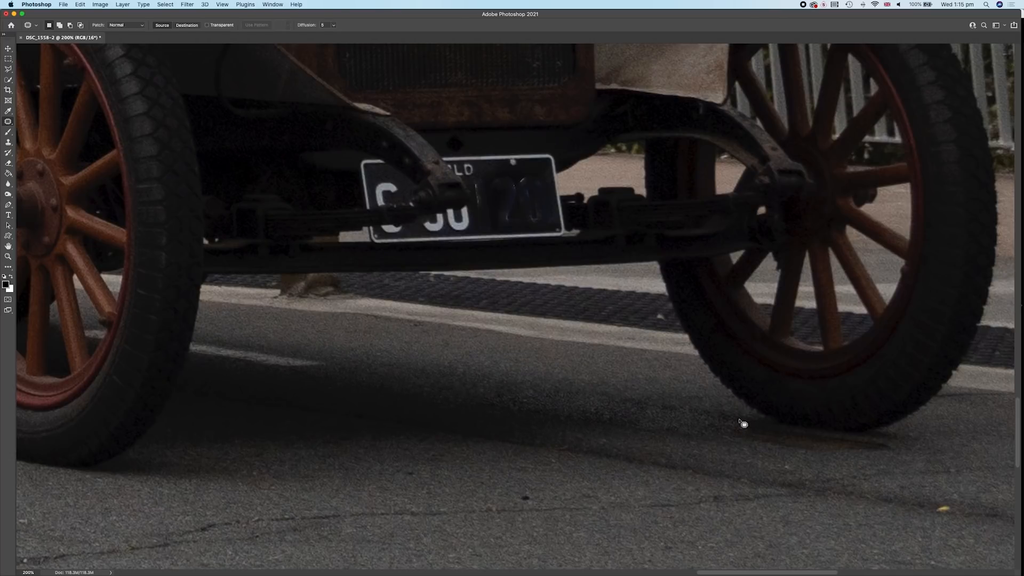
Patch out the white line fragment beside the front car's near front wheel with clean asphalt and clear the selection
key(super+minus)
key(super+minus)
key(super+minus)
key(super+minus)
key(super+plus)
key(super+plus)
key(super+plus)
key(super+plus)
key(super+plus)
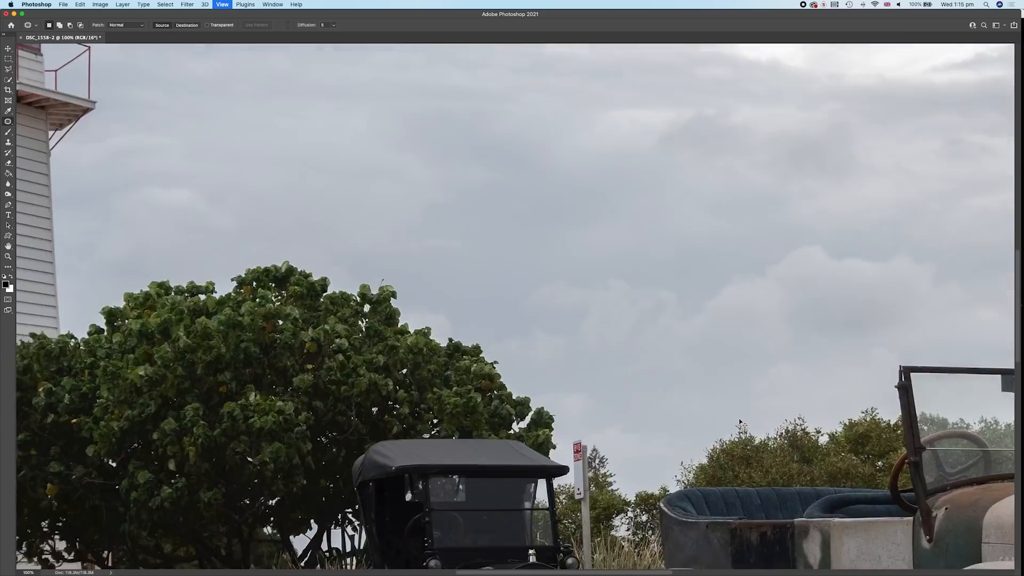
drag(738, 421, 628, 50)
drag(855, 454, 816, 359)
key(super+minus)
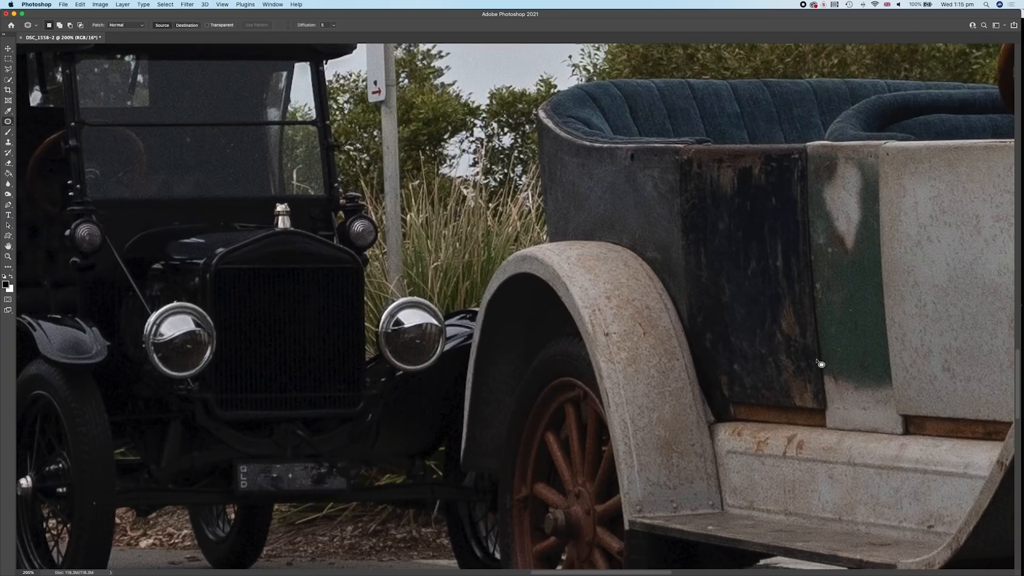
drag(832, 415, 664, 218)
drag(733, 384, 554, 259)
drag(975, 347, 424, 302)
drag(506, 375, 510, 356)
drag(513, 360, 678, 392)
key(super+d)
Patch the remaining white line traces around the near front wheel and clear the selection
key(super+plus)
mouse_move(332, 382)
mouse_down()
mouse_move(526, 371)
mouse_move(517, 352)
mouse_up()
drag(538, 363, 733, 373)
key(super+d)
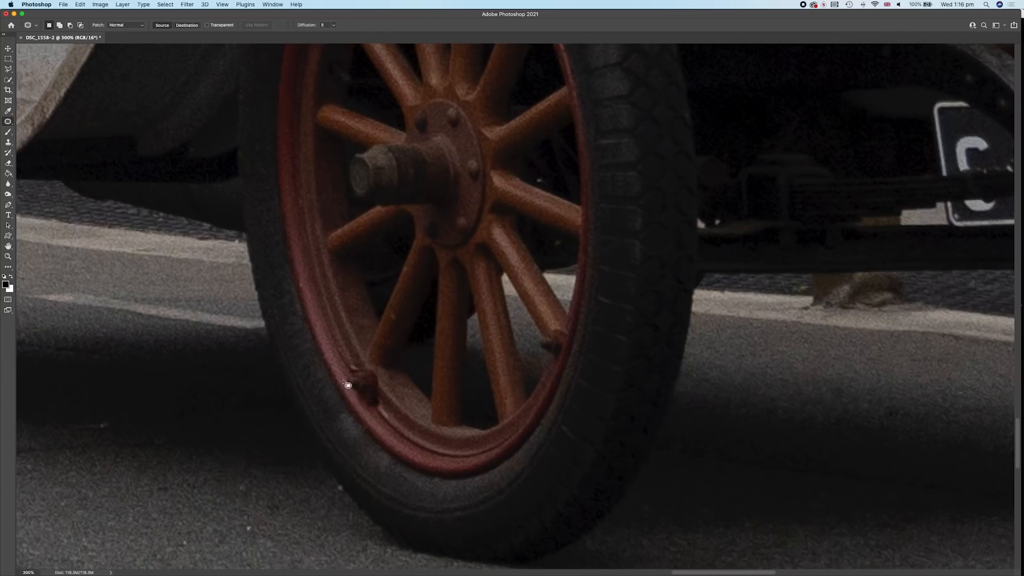
drag(525, 351, 530, 350)
key(super+d)
Patch the white line under the running board, just behind the near front wheel, with asphalt from closer to the rear wheel
drag(238, 371, 569, 388)
mouse_move(591, 351)
mouse_down()
mouse_move(451, 312)
mouse_move(593, 341)
mouse_up()
drag(469, 326, 197, 324)
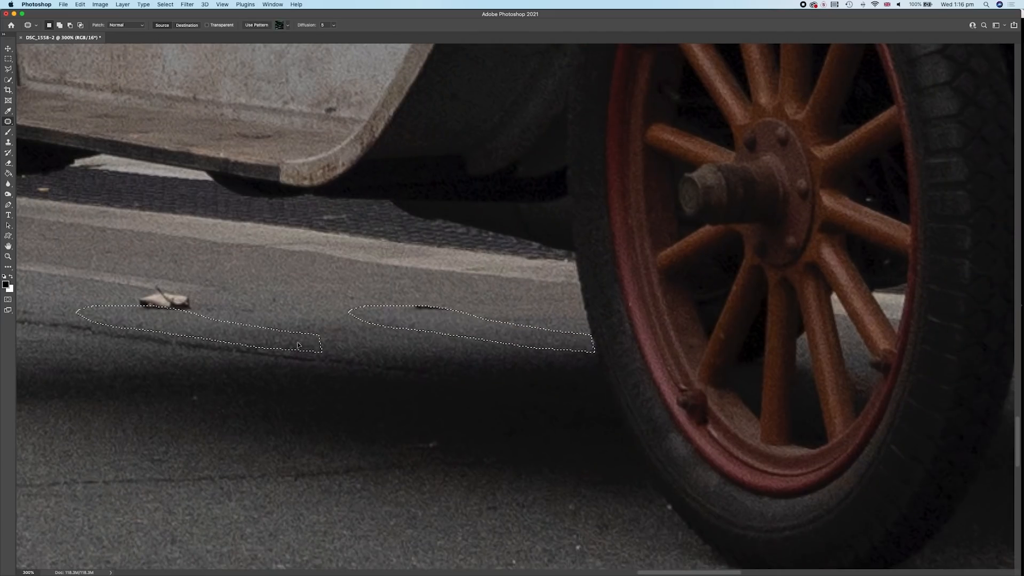
key(super+d)
Patch out the last white line fragment near the front car's rear wheel and clear the selection
drag(201, 365, 637, 430)
mouse_move(573, 356)
mouse_down()
mouse_move(570, 368)
mouse_move(482, 341)
mouse_up()
key(super+d)
key(super+minus)
key(super+minus)
key(super+minus)
key(super+minus)
key(super+minus)
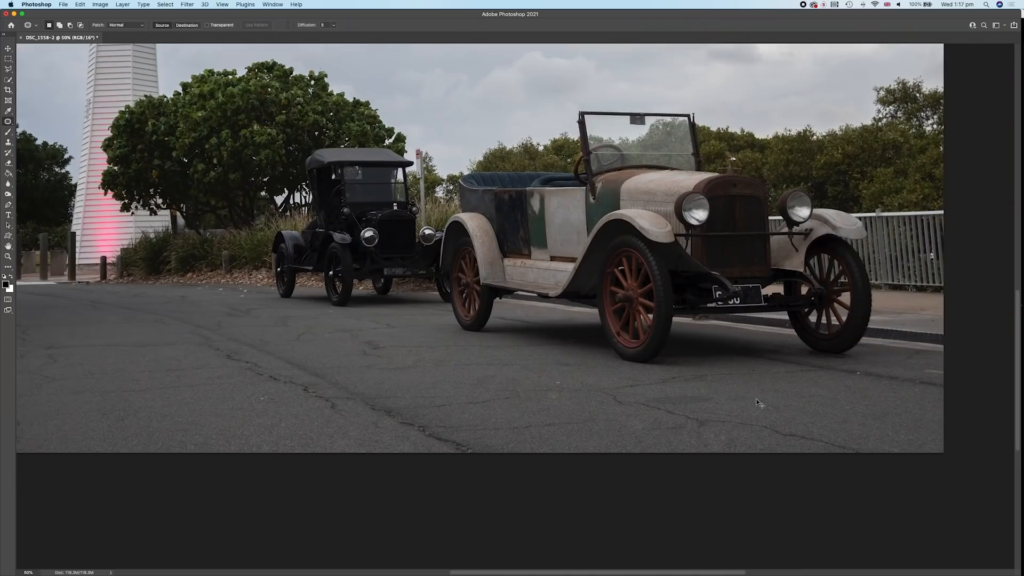
key(super+minus)
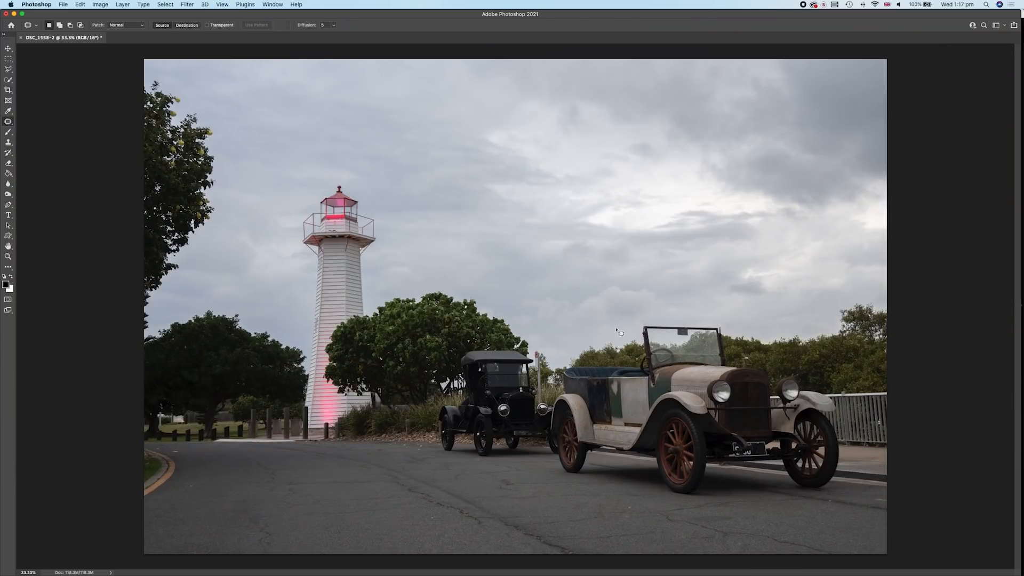
Remove the bus zone sign's pole and the sign's lower end with the Clone Stamp, using a smaller brush and nearby foliage and grass
key(super+plus)
key(super+plus)
key(super+plus)
key(super+plus)
key(super+plus)
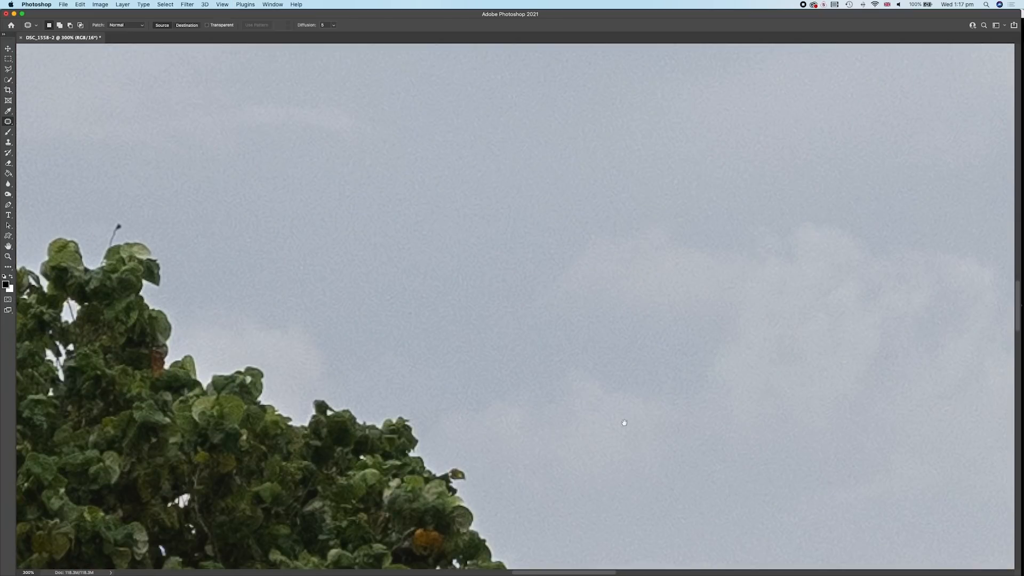
key(super+minus)
scroll(623, 422, down, 10)
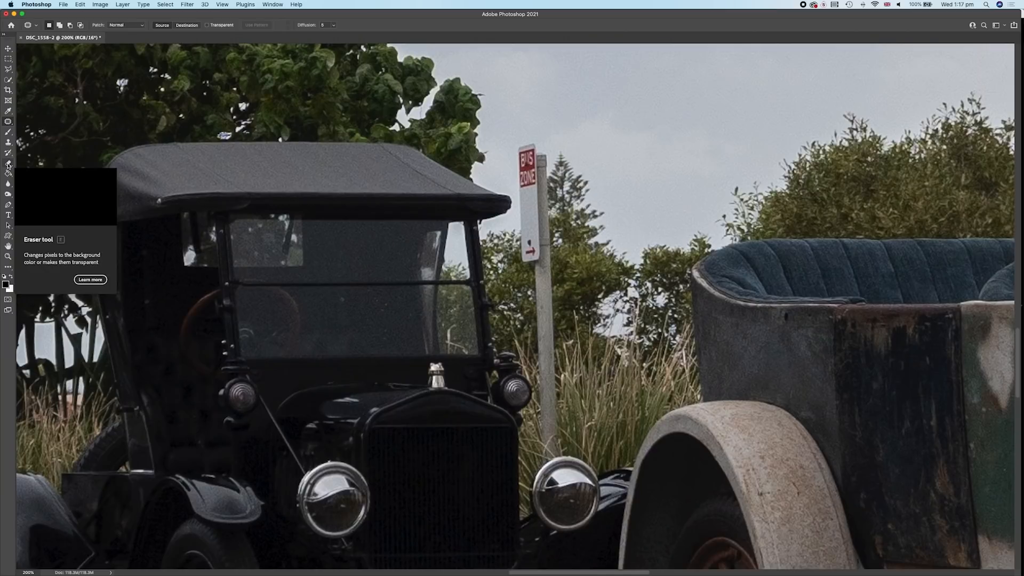
click(8, 143)
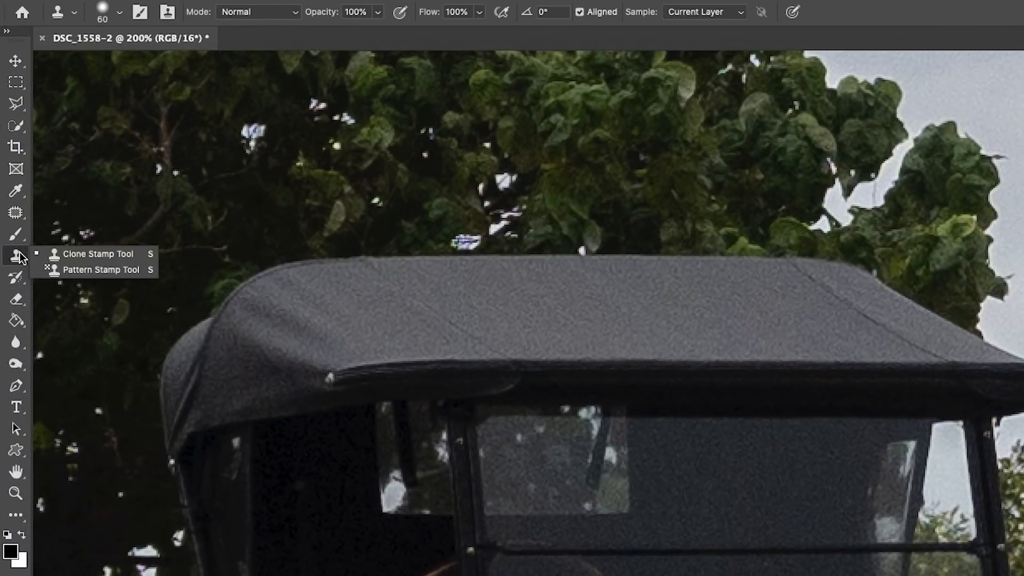
click(66, 259)
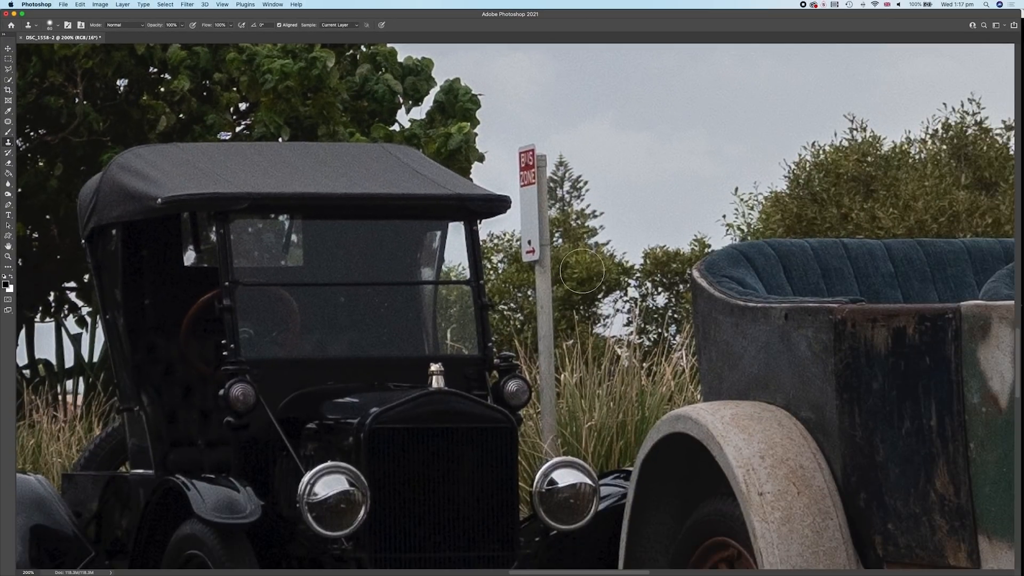
key(bracketleft)
key(bracketleft)
key(bracketleft)
alt+click(583, 271)
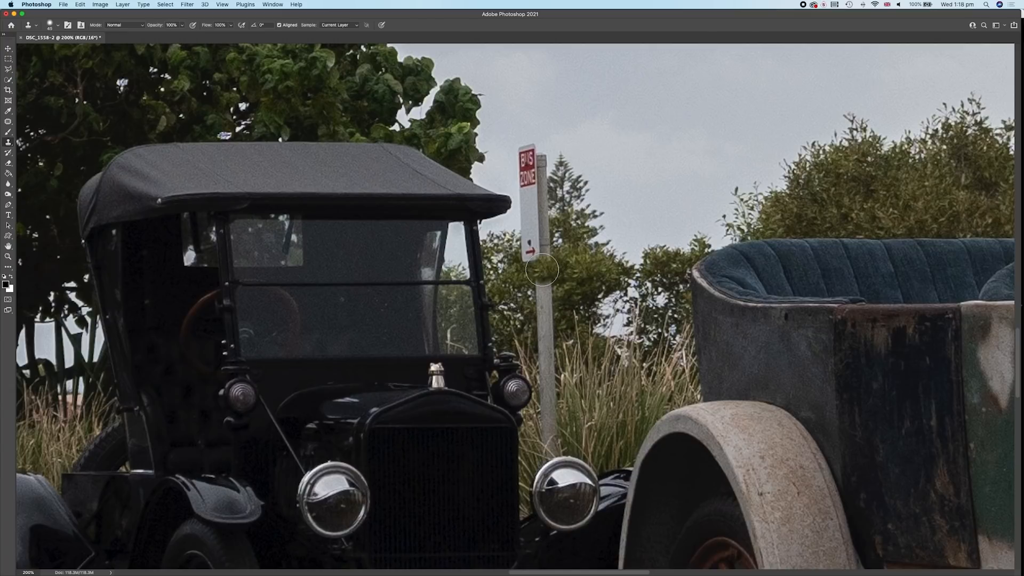
drag(542, 270, 551, 446)
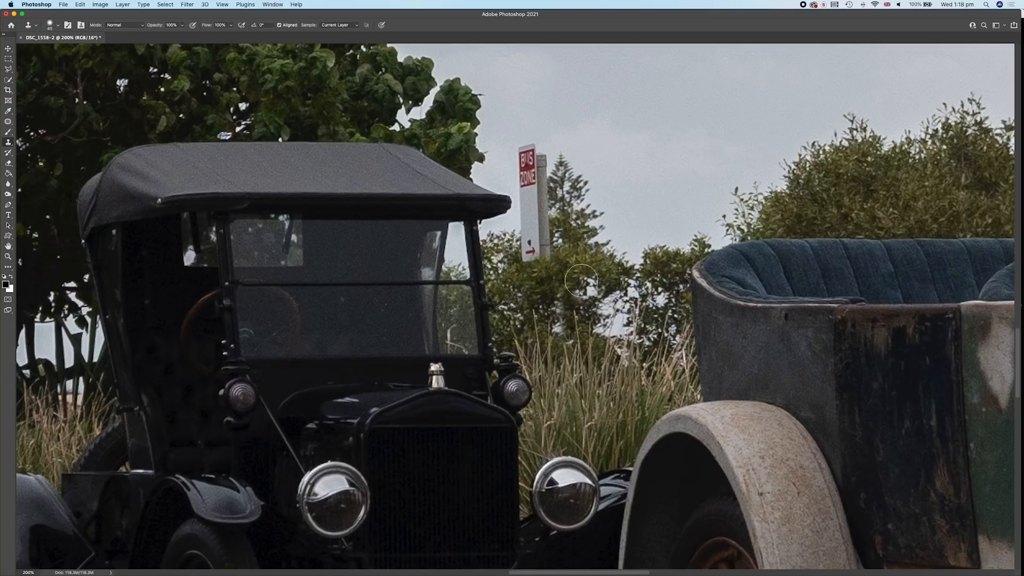
mouse_move(549, 256)
mouse_down()
mouse_move(527, 250)
mouse_move(548, 241)
mouse_up()
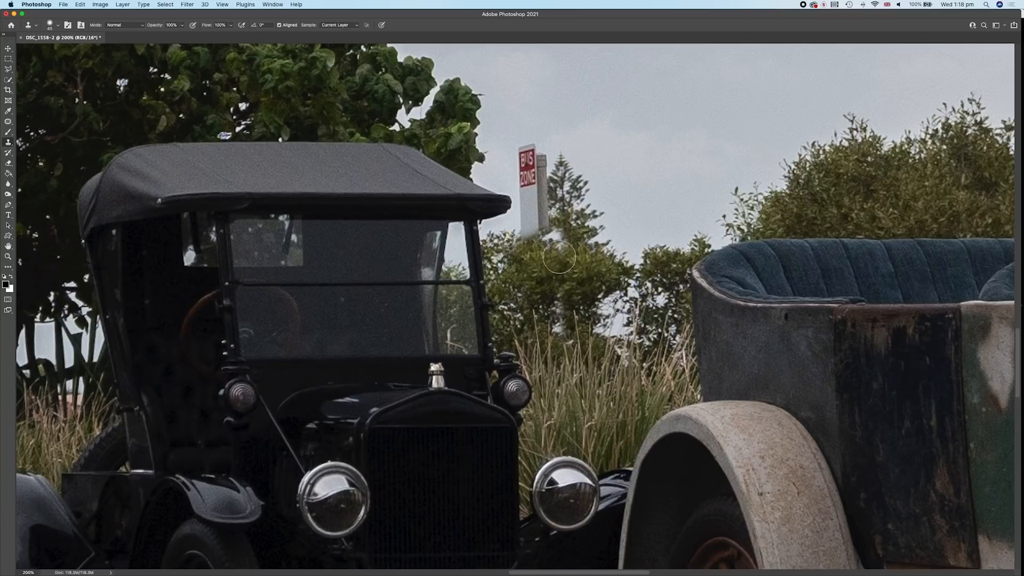
Clone clear sky over the rest of the bus zone sign and its pole with a smaller brush
scroll(602, 207, up, 3)
scroll(603, 207, left, 3)
key(bracketleft)
key(bracketleft)
alt+click(639, 107)
mouse_move(589, 224)
mouse_down()
mouse_move(612, 178)
mouse_move(585, 302)
mouse_up()
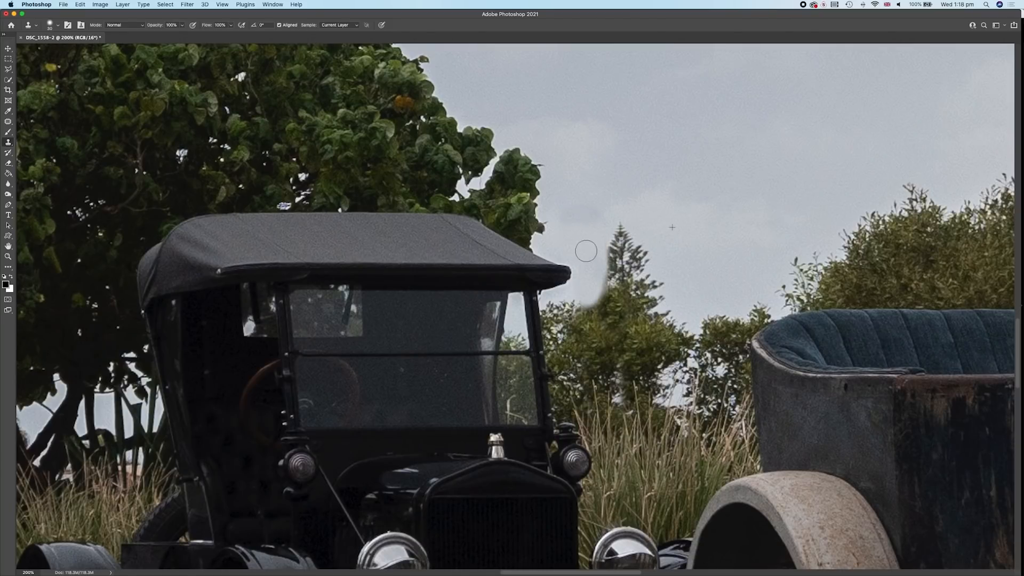
Rebuild the smeared edge of the small pine and the bush beneath it by cloning nearby foliage and pine branches
key(super+equal)
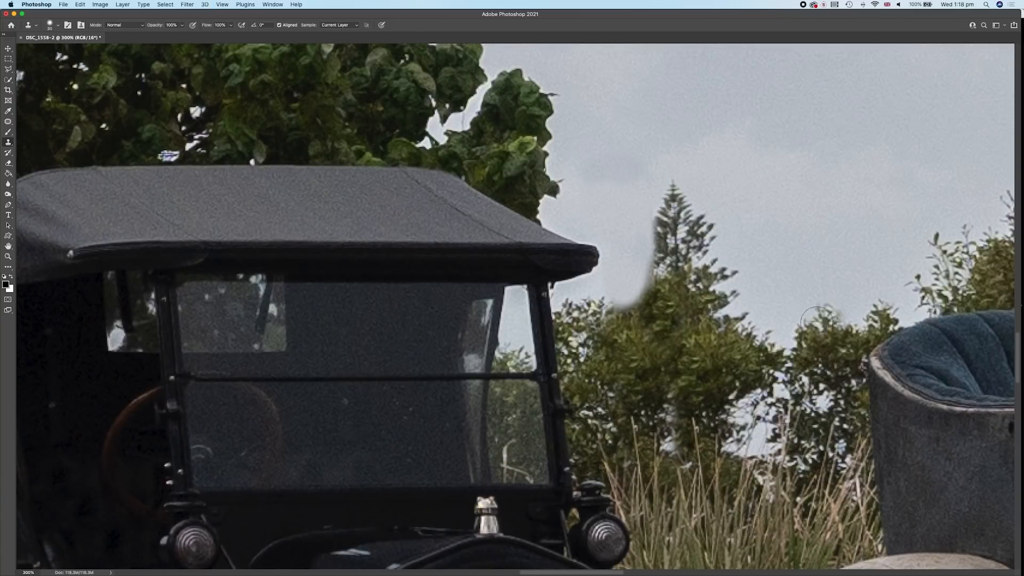
mouse_move(635, 318)
mouse_down()
mouse_move(622, 296)
mouse_move(653, 273)
mouse_up()
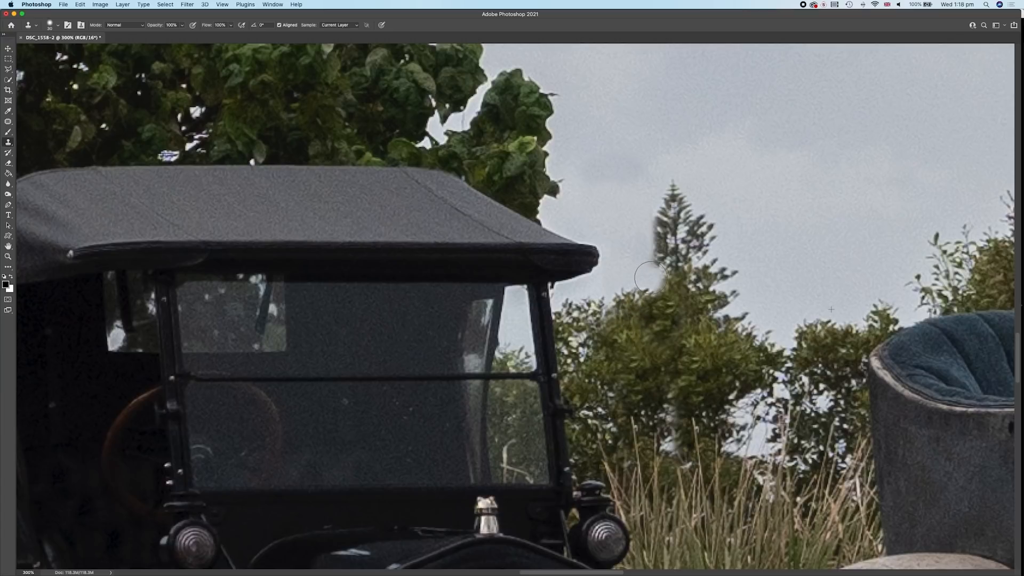
alt+click(664, 208)
drag(649, 276, 664, 297)
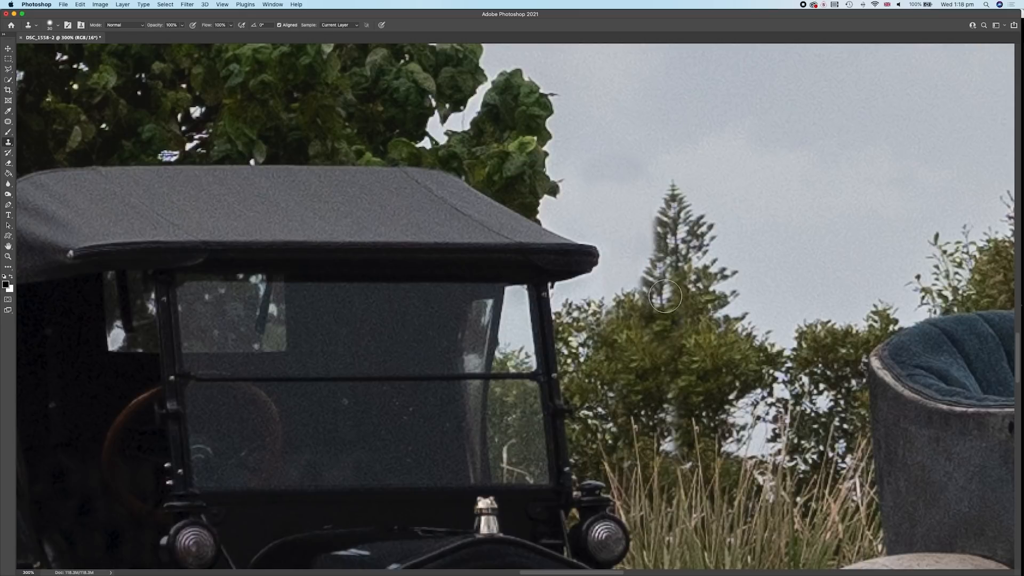
click(666, 296)
mouse_move(667, 219)
mouse_down()
mouse_move(666, 209)
mouse_move(661, 246)
mouse_up()
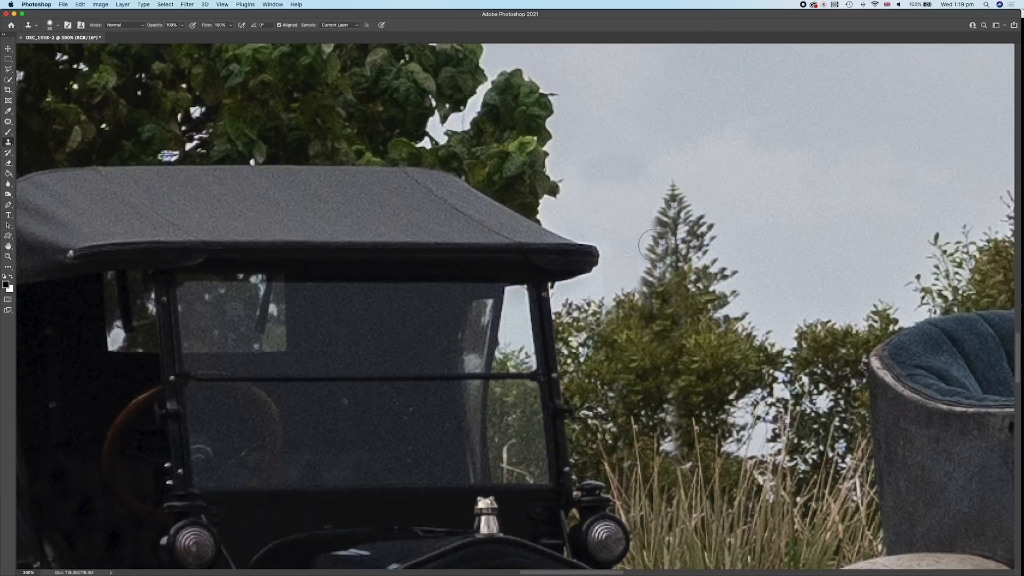
click(661, 246)
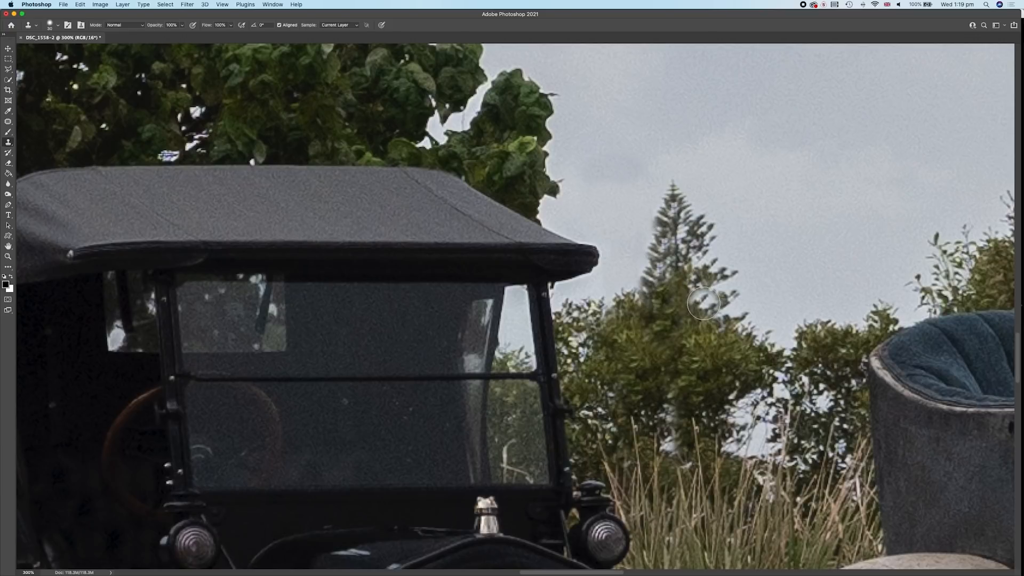
key(super+0)
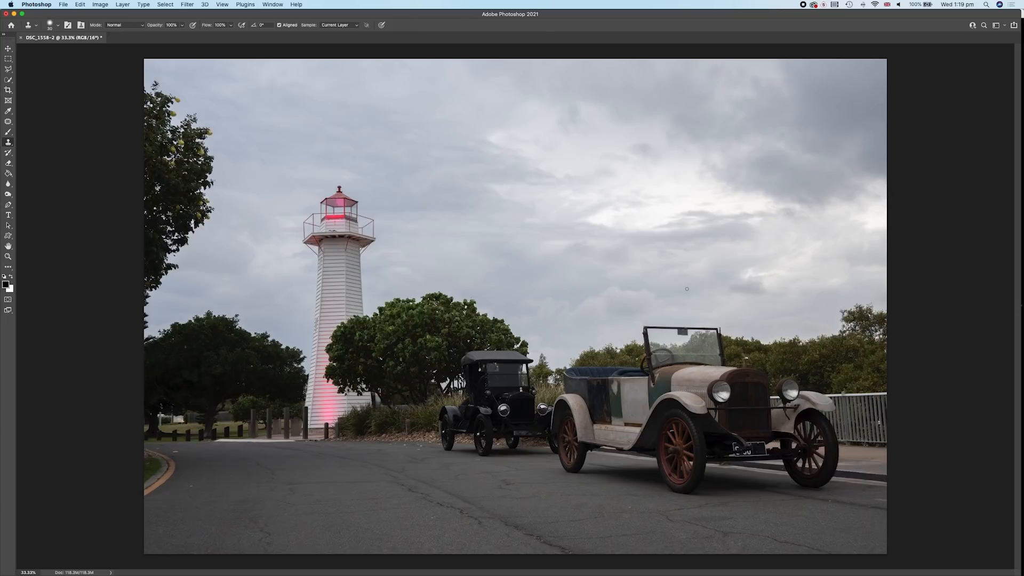
Outline the triangular gap between two upper spokes of the front car's far front wheel with the Polygonal Lasso
key(super+equal)
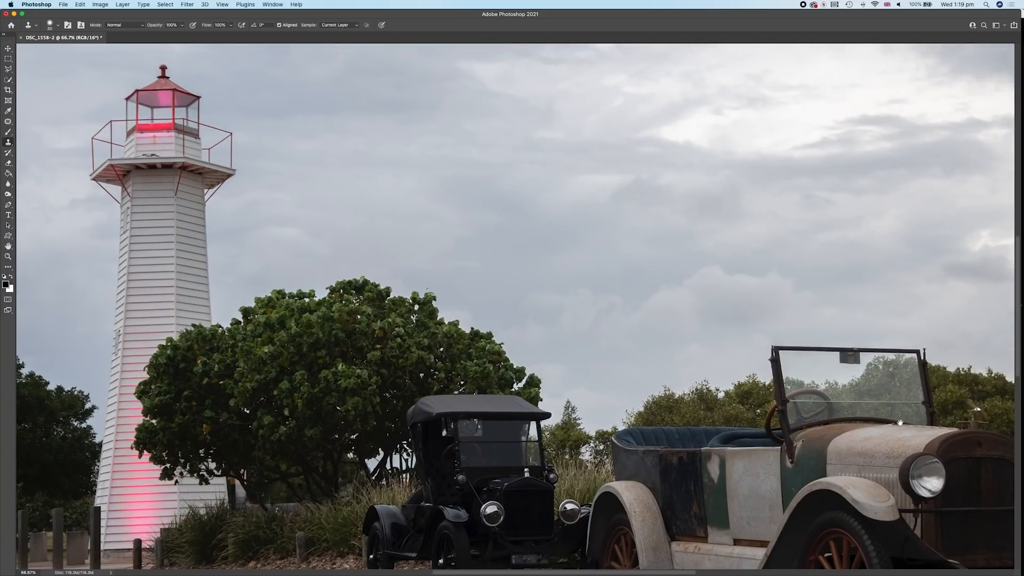
drag(900, 422, 712, 324)
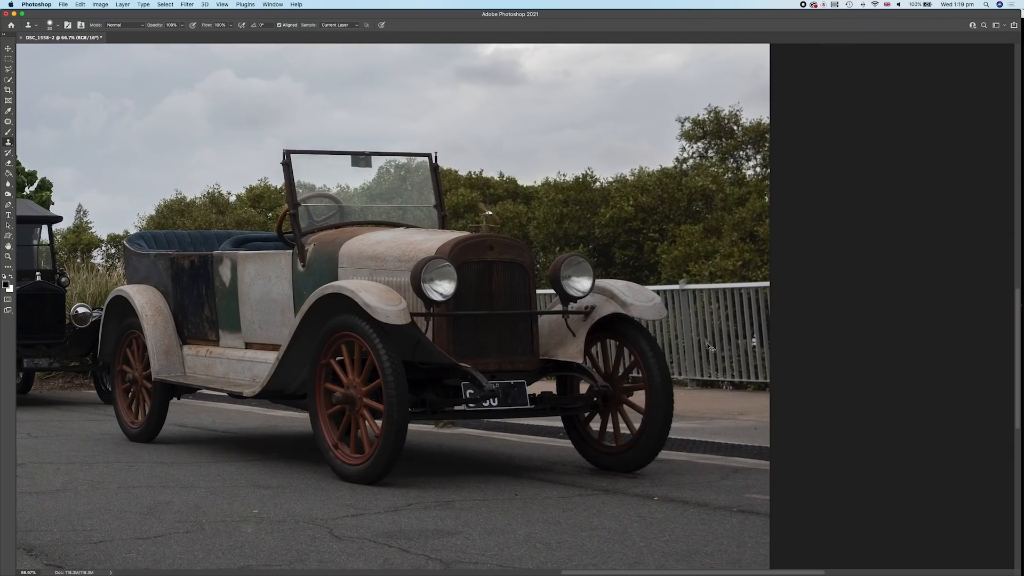
key(super+equal)
key(super+equal)
key(super+minus)
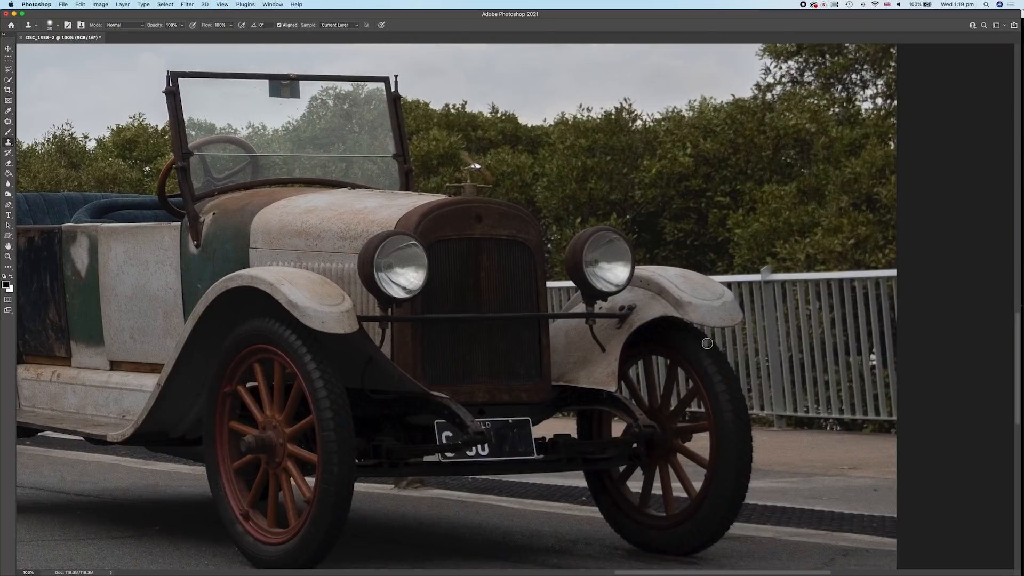
drag(774, 344, 667, 344)
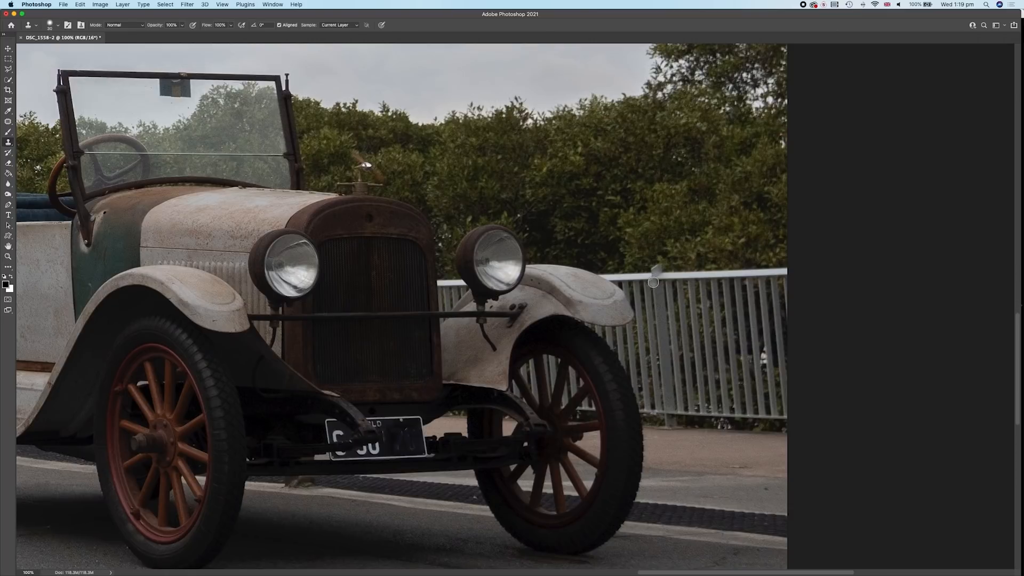
key(super+plus)
drag(618, 401, 626, 262)
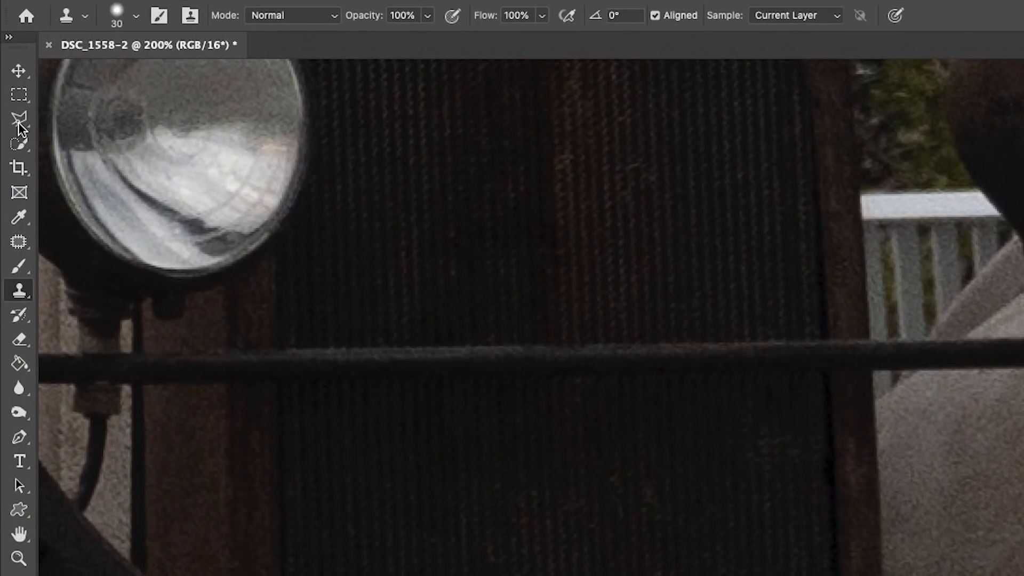
click(9, 70)
click(21, 127)
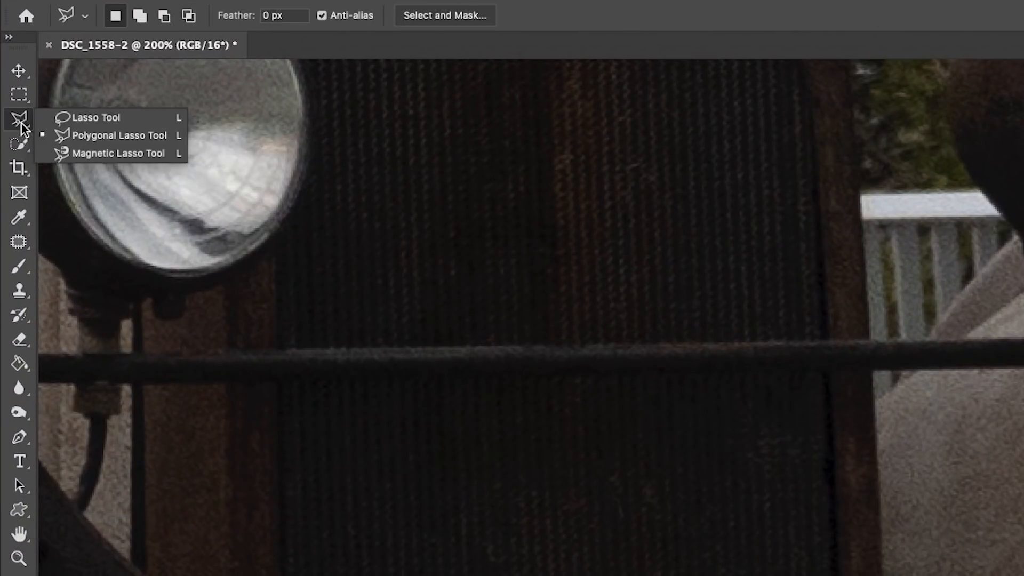
click(108, 137)
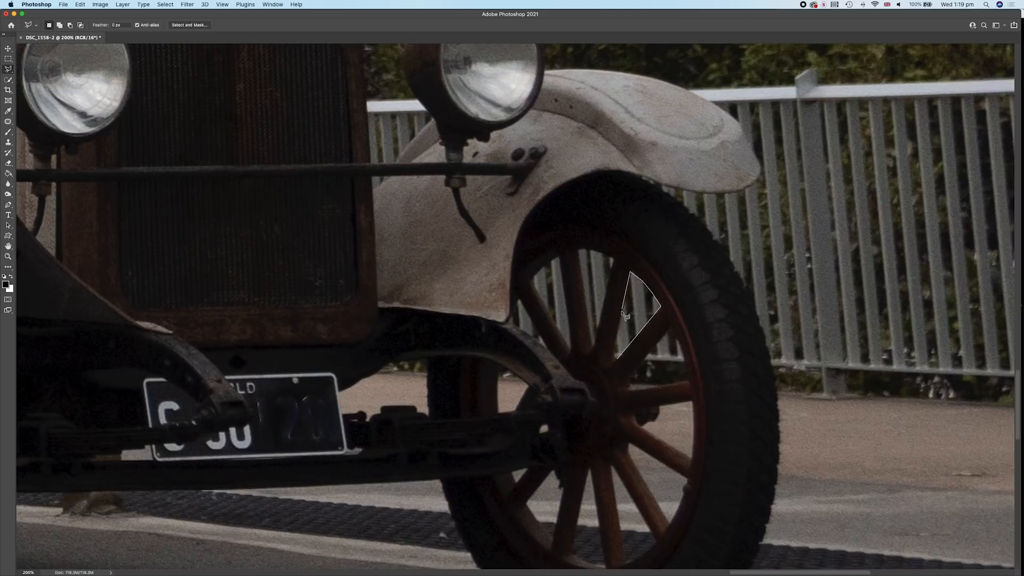
click(617, 359)
scroll(752, 243, up, 4)
scroll(752, 243, right, 5)
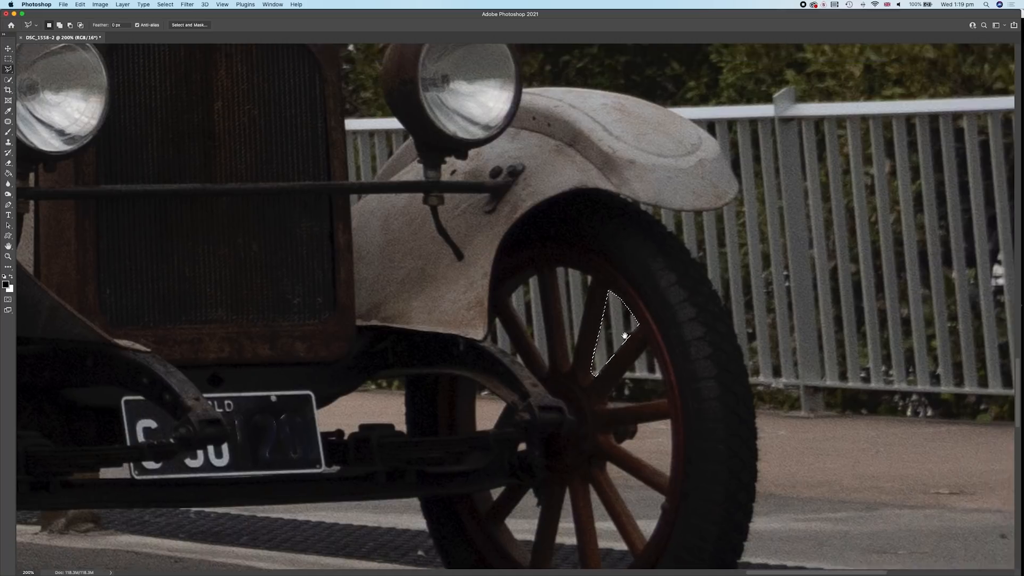
Clone hedge foliage over the fence bars inside the selected wheel gap using a larger brush, and clear the selection
key(s)
key(bracketright)
key(bracketright)
key(bracketright)
key(bracketright)
key(bracketright)
key(bracketright)
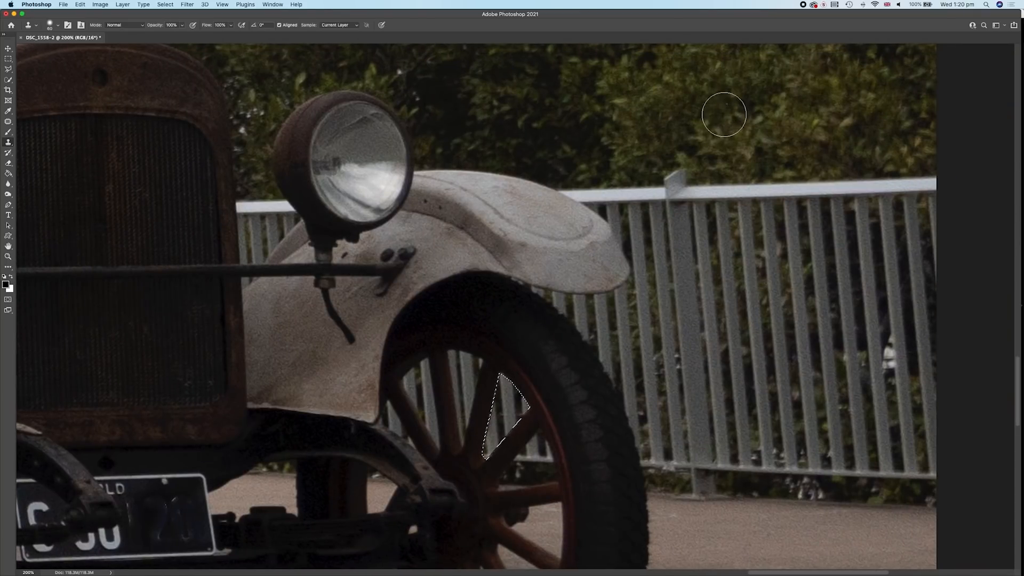
alt+click(780, 112)
mouse_move(488, 448)
mouse_down()
mouse_move(501, 384)
mouse_move(498, 429)
mouse_move(509, 409)
mouse_up()
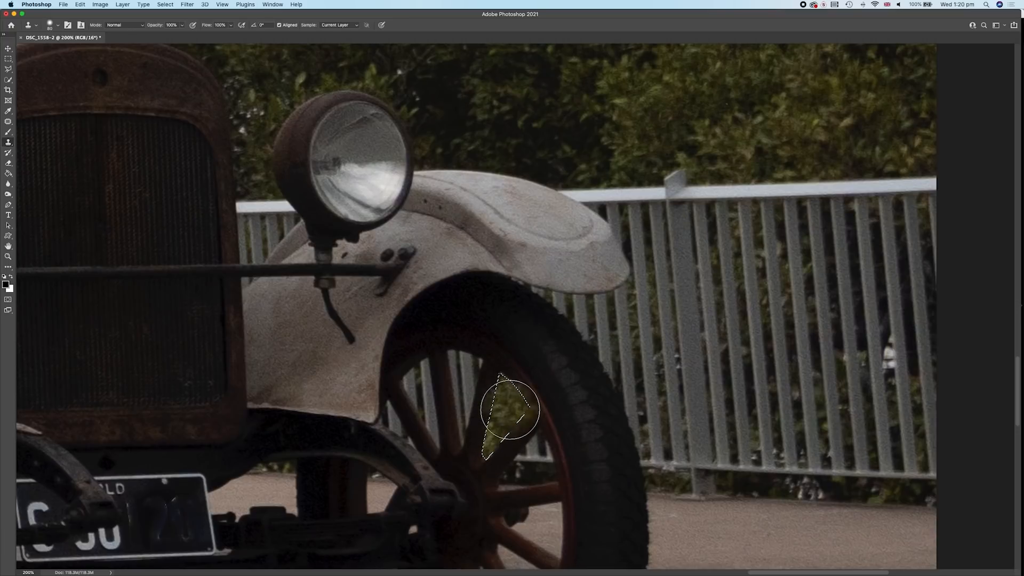
click(7, 50)
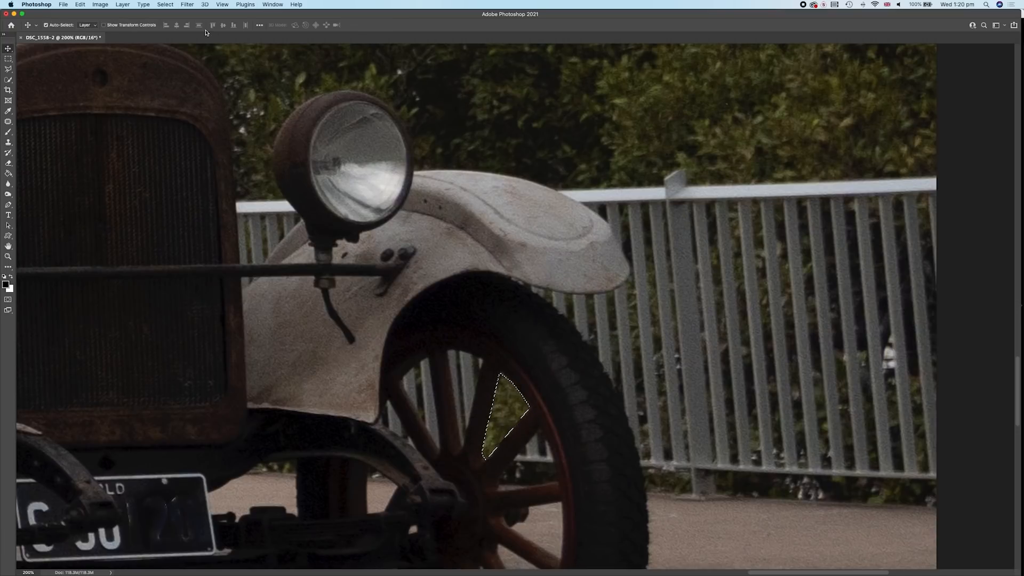
click(158, 5)
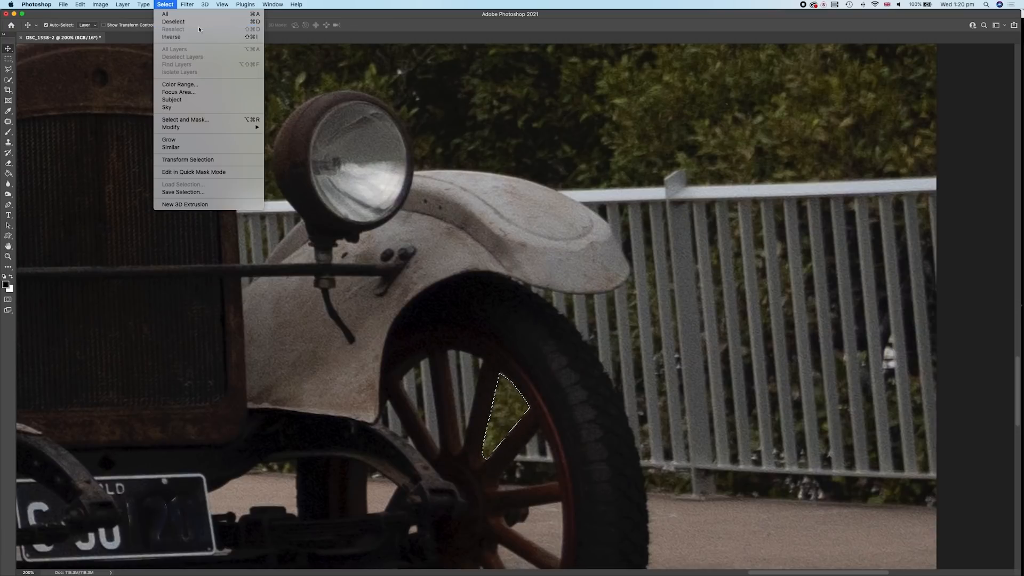
click(172, 22)
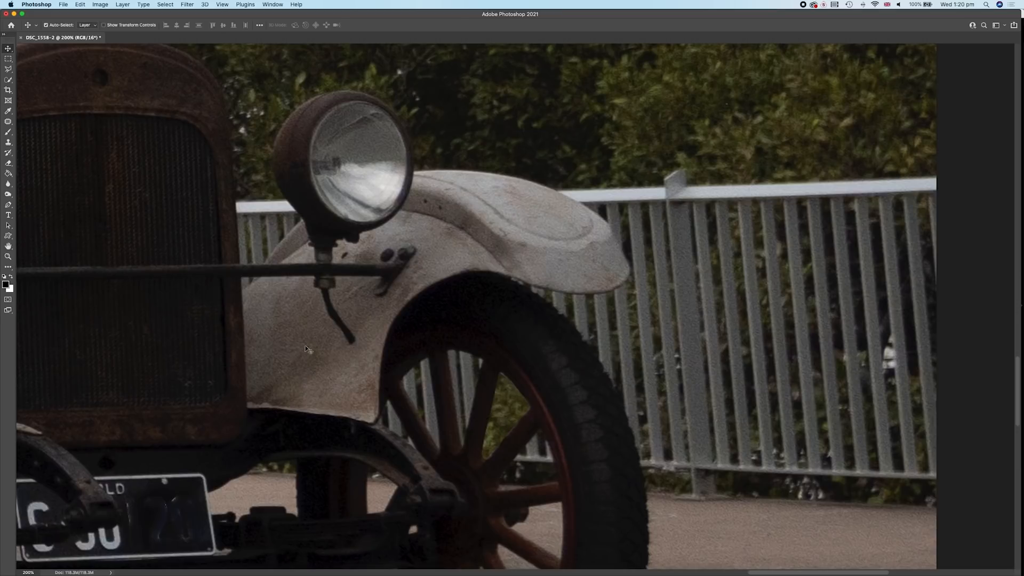
Select the metal fence beside the front car with the Polygonal Lasso, following the fender, tyre edge, rails and post base
scroll(484, 304, right, 5)
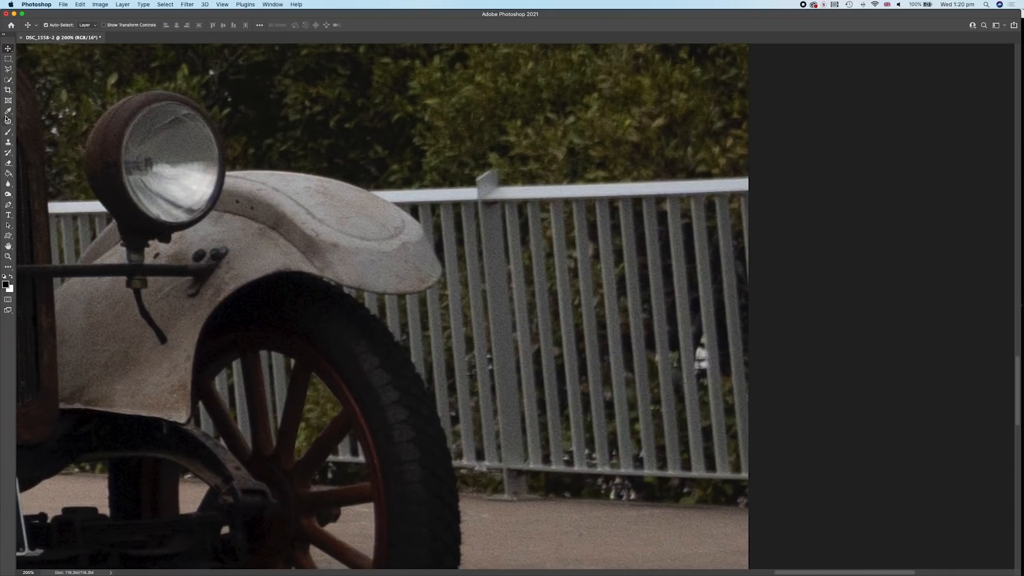
click(8, 70)
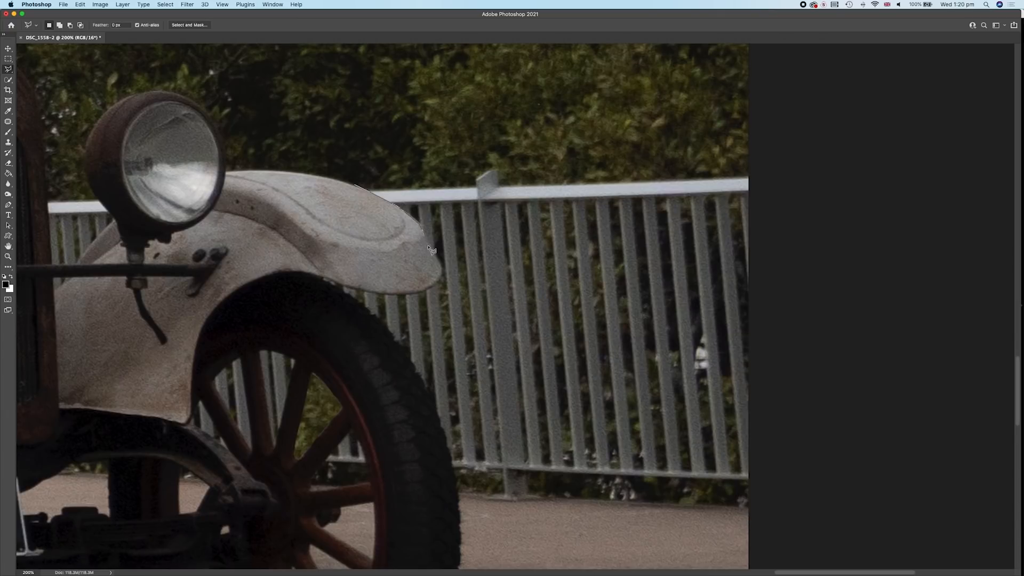
key(super+equal)
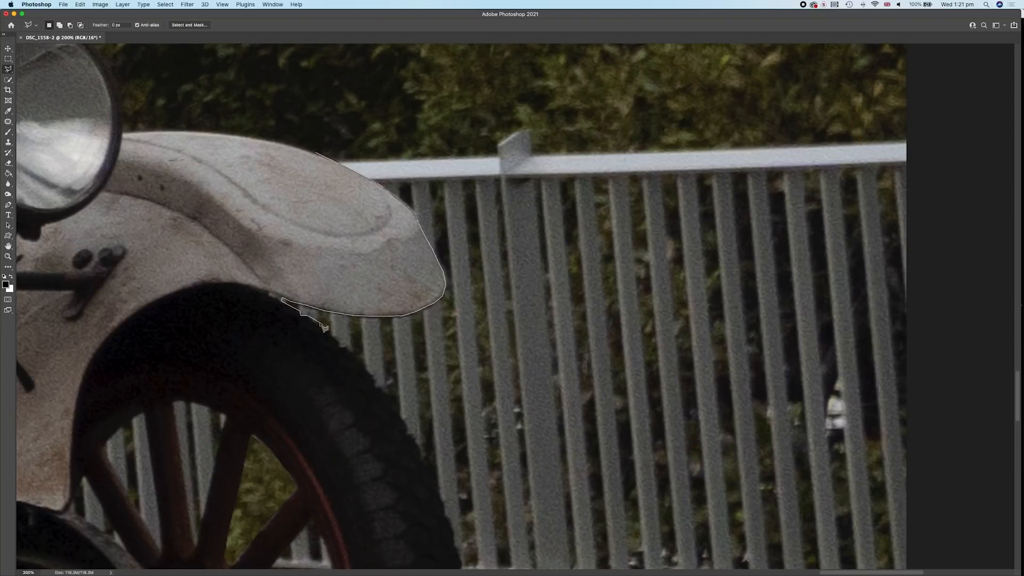
key(super+equal)
scroll(431, 459, down, 5)
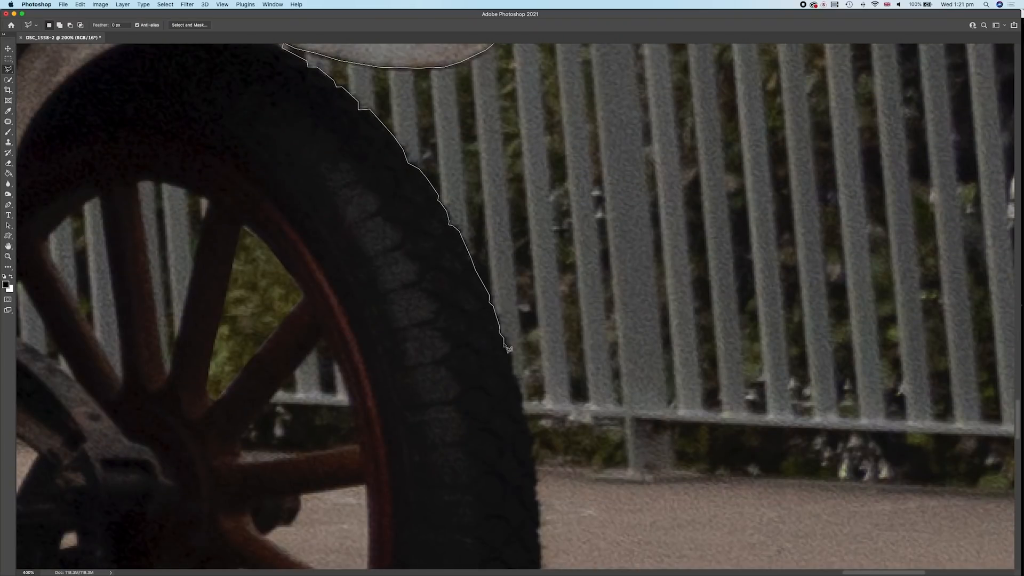
key(super+minus)
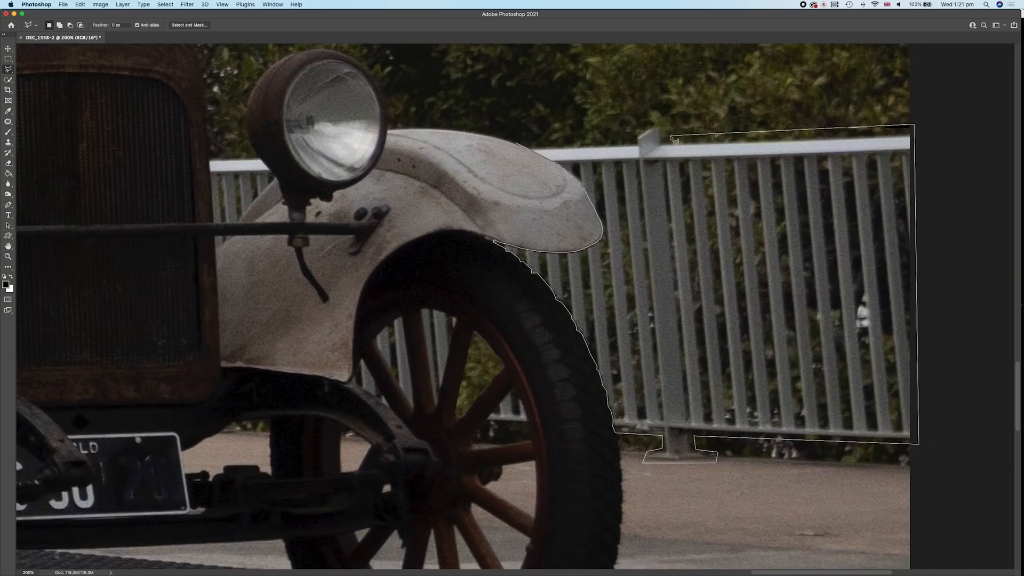
click(518, 144)
drag(738, 231, 601, 338)
key(super+minus)
key(super+minus)
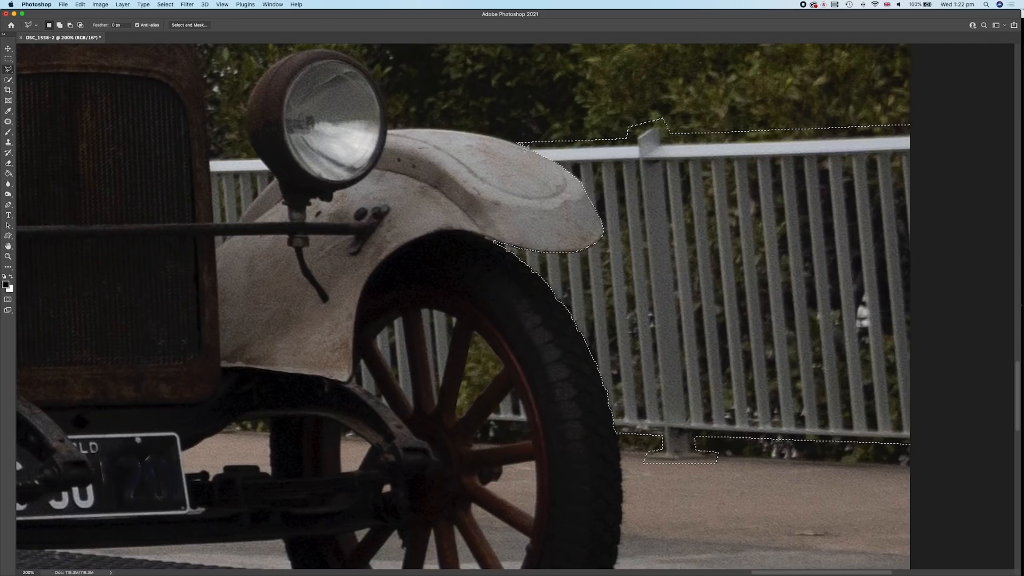
drag(739, 230, 599, 338)
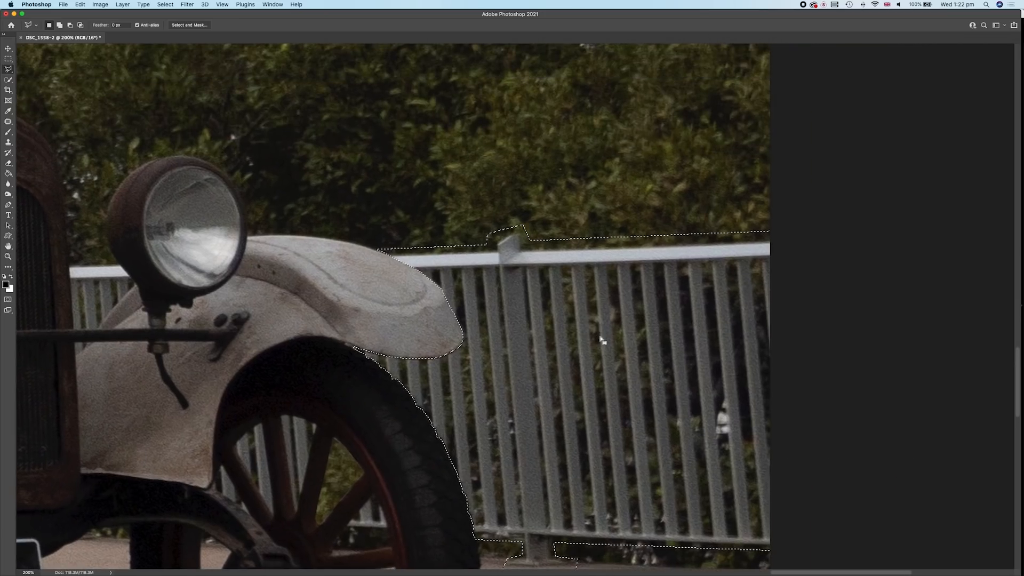
key(super+minus)
key(super+minus)
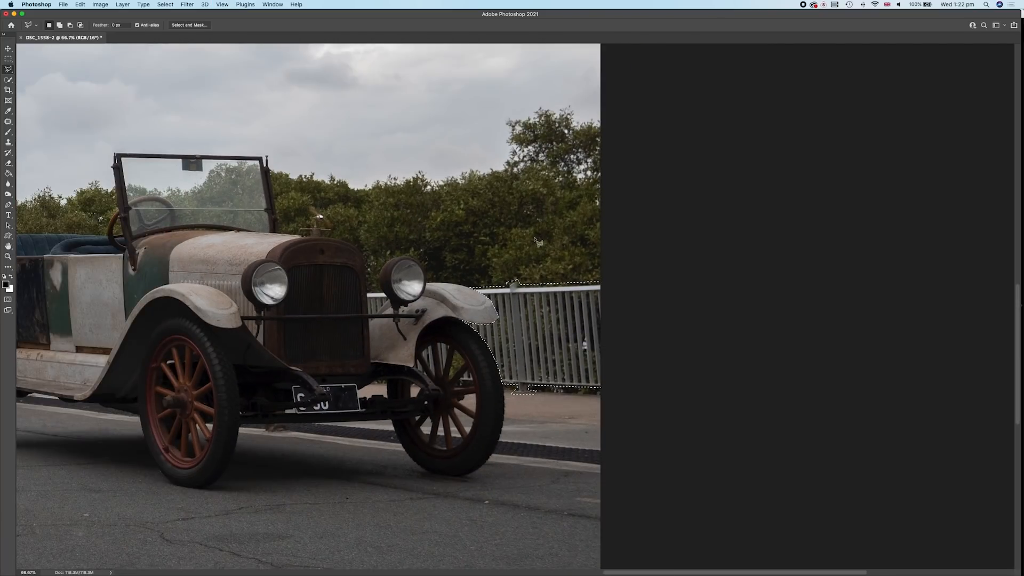
Clone hedge foliage over the selected metal fence beside the front car using a much larger brush, and clear the selection
key(s)
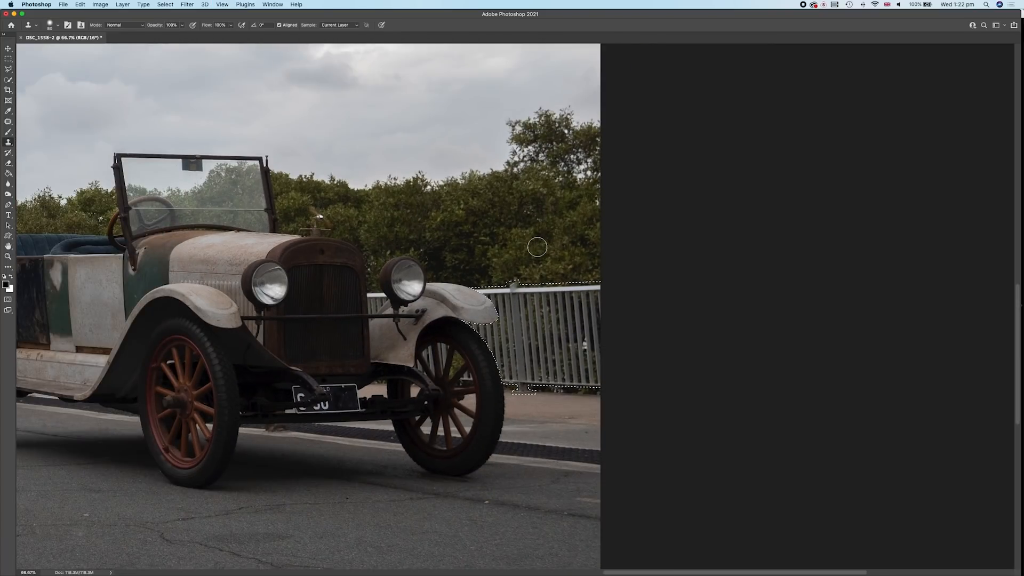
key(bracketright)
key(bracketright)
key(bracketright)
key(bracketright)
key(bracketright)
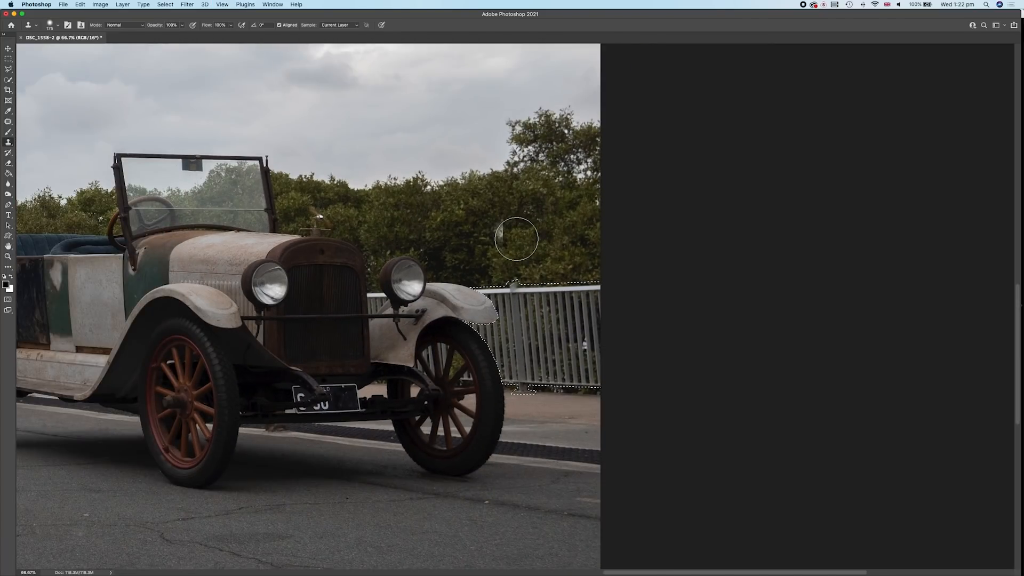
alt+click(540, 234)
mouse_move(572, 308)
mouse_down()
mouse_move(549, 347)
mouse_move(549, 304)
mouse_move(565, 331)
mouse_move(566, 286)
mouse_move(584, 341)
mouse_move(504, 301)
mouse_move(480, 352)
mouse_move(550, 347)
mouse_up()
key(super+equal)
key(super+equal)
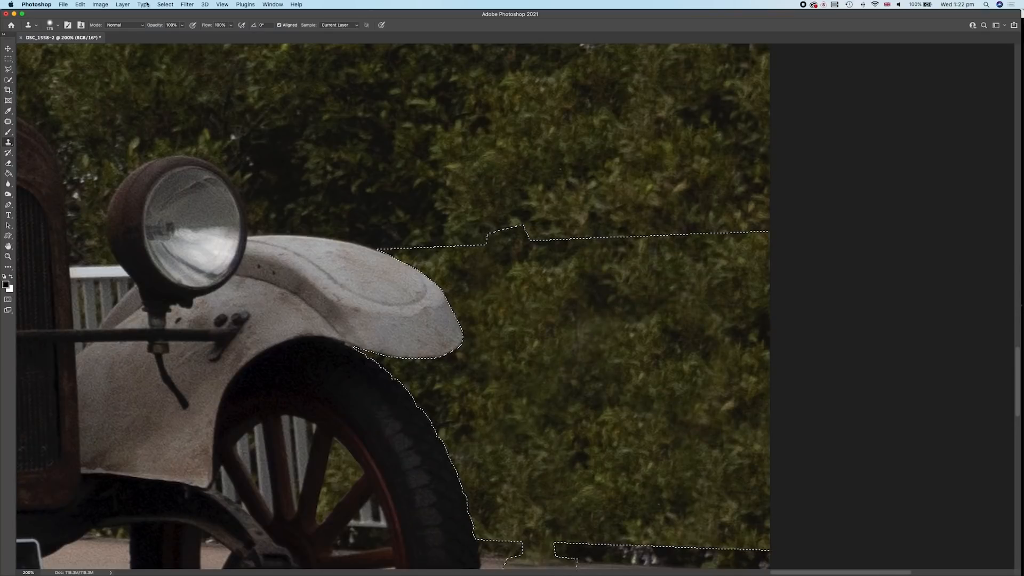
click(165, 5)
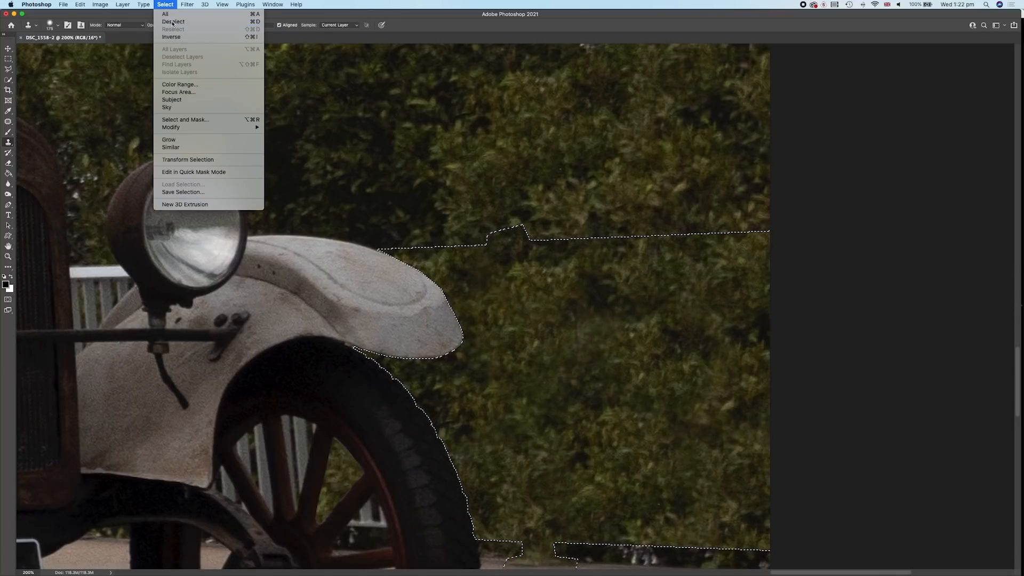
click(173, 22)
Clone foliage over the straight seam left across the hedge where the fence's top rail was
key(v)
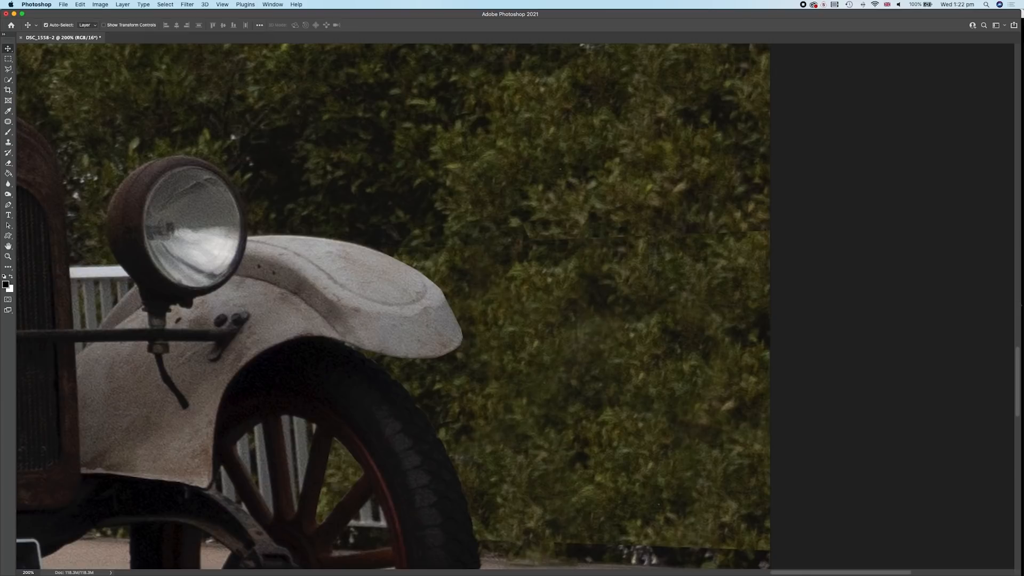
key(s)
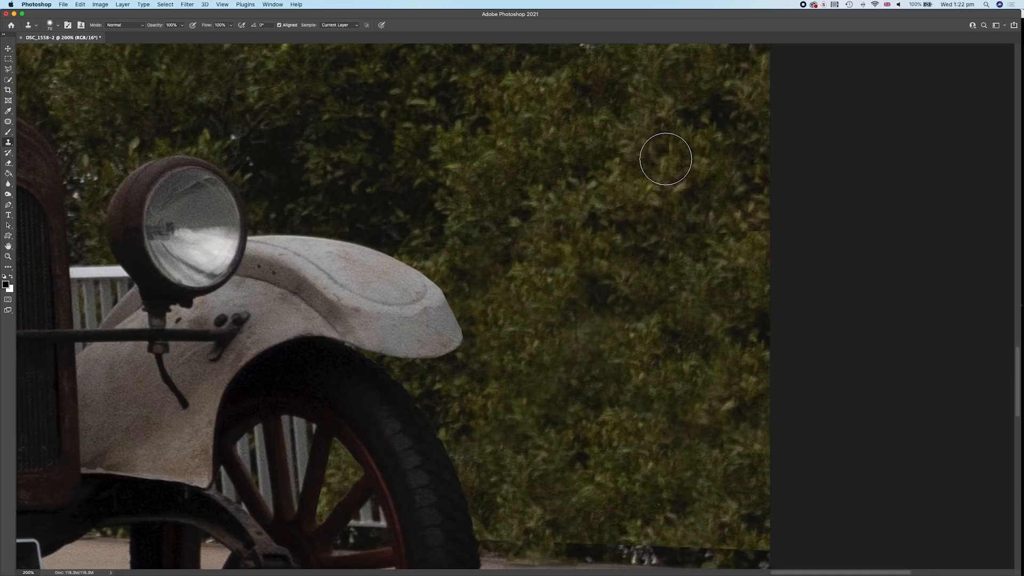
drag(681, 233, 768, 233)
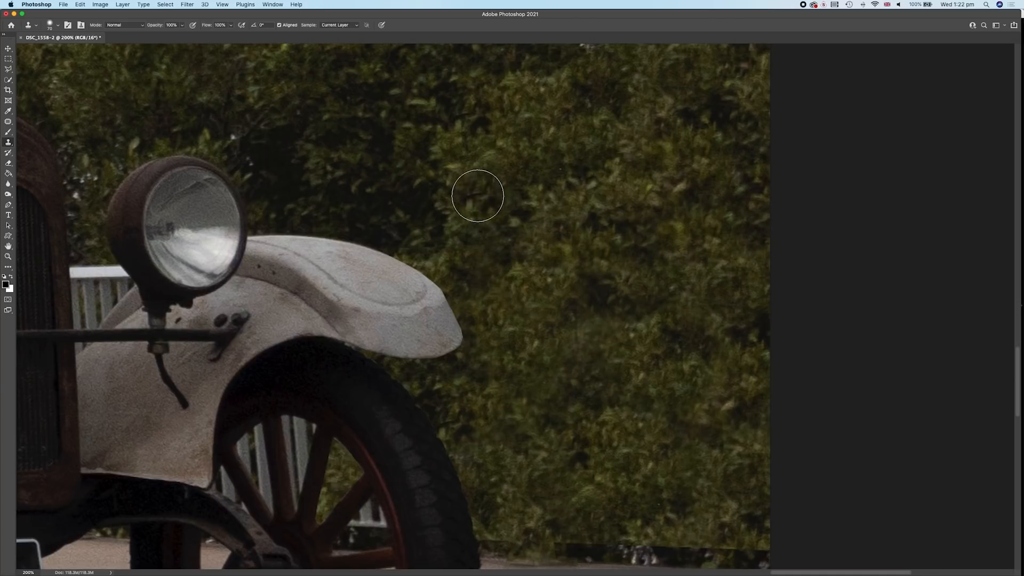
Clone foliage and pavement edge with a smaller brush over the fence remnants along the base of the hedge
drag(642, 322, 639, 203)
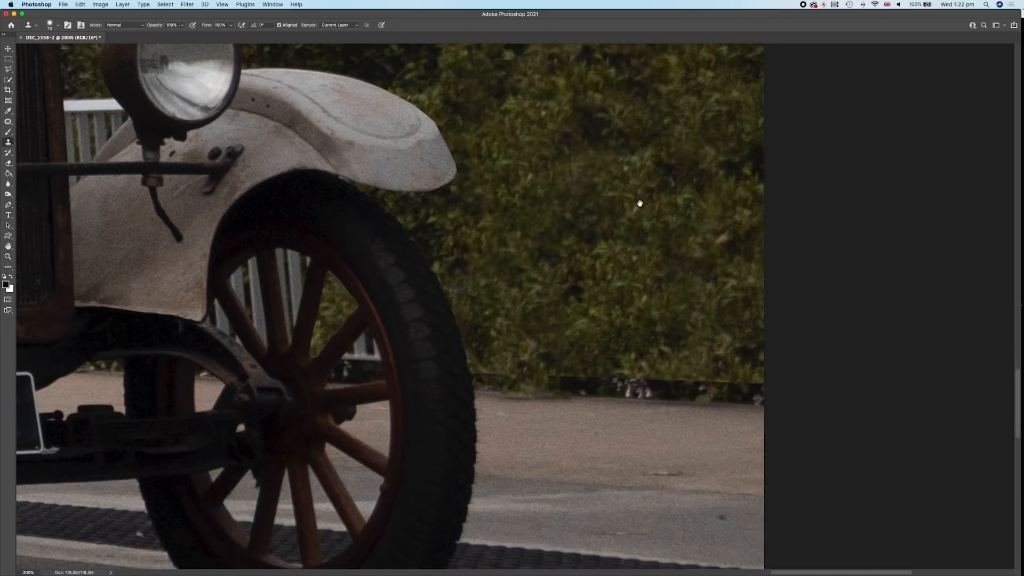
key(bracketleft)
key(bracketleft)
key(bracketleft)
key(bracketleft)
mouse_move(611, 384)
mouse_down()
mouse_move(780, 391)
mouse_move(549, 380)
mouse_up()
alt+click(605, 350)
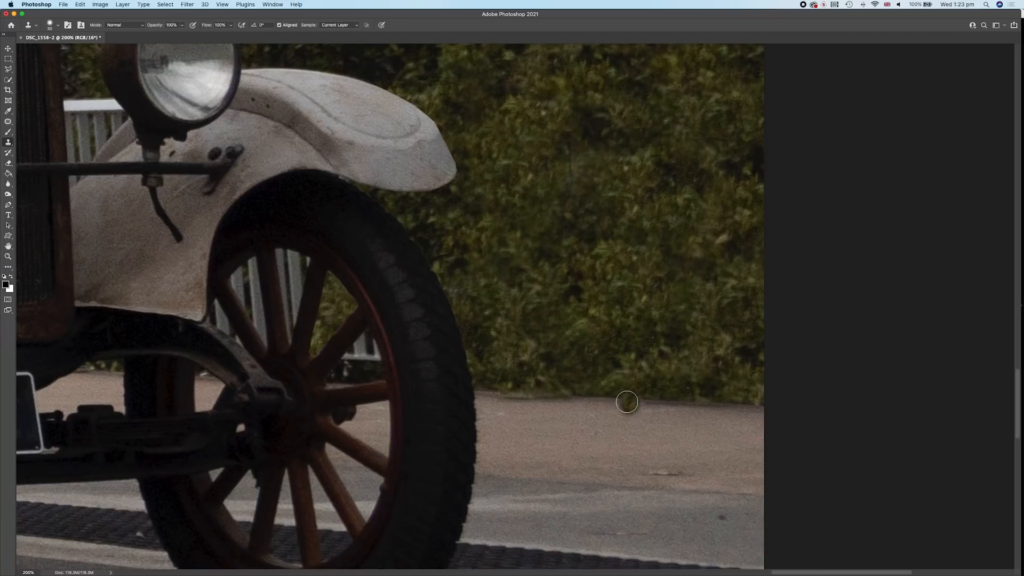
alt+click(626, 400)
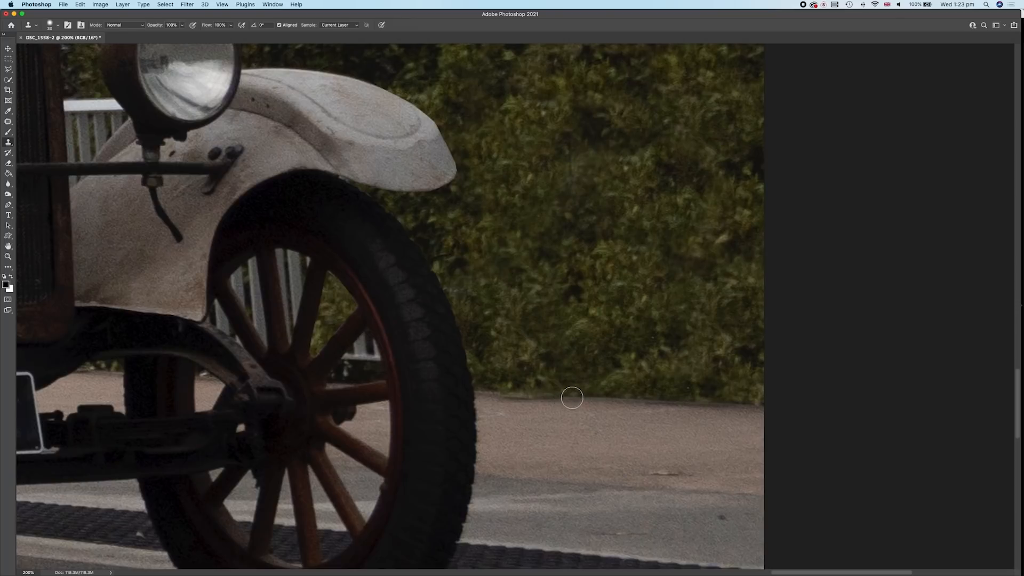
drag(564, 397, 504, 394)
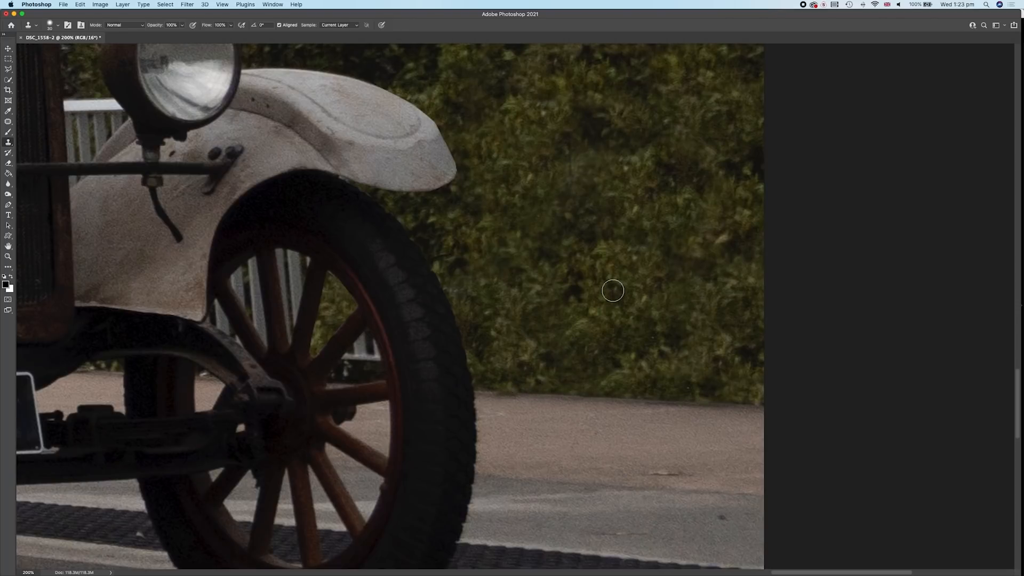
Select the fence gap between the front car's radiator and far headlight, and clone hedge foliage over it
drag(615, 294, 887, 348)
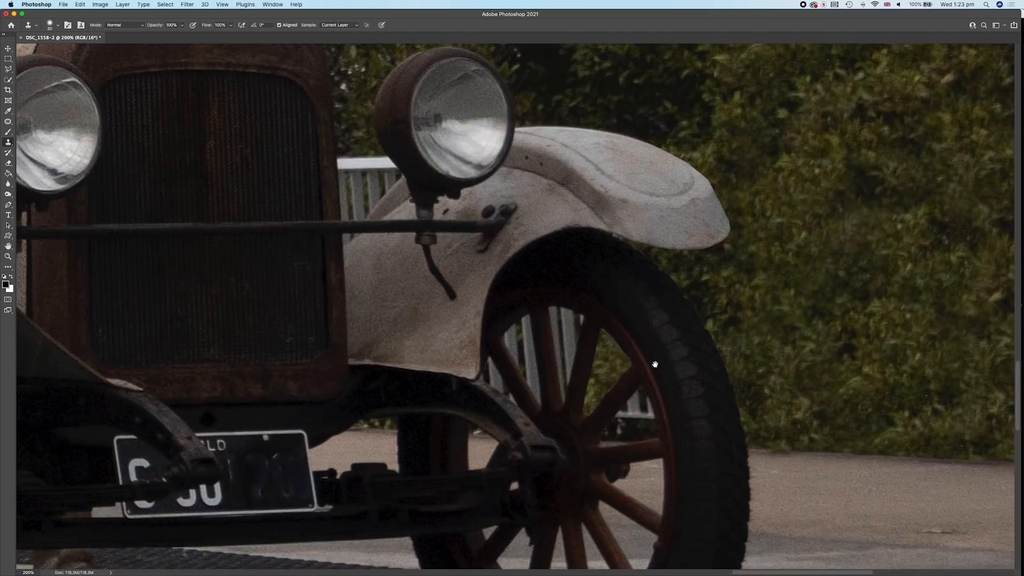
scroll(677, 371, down, 3)
scroll(677, 371, left, 3)
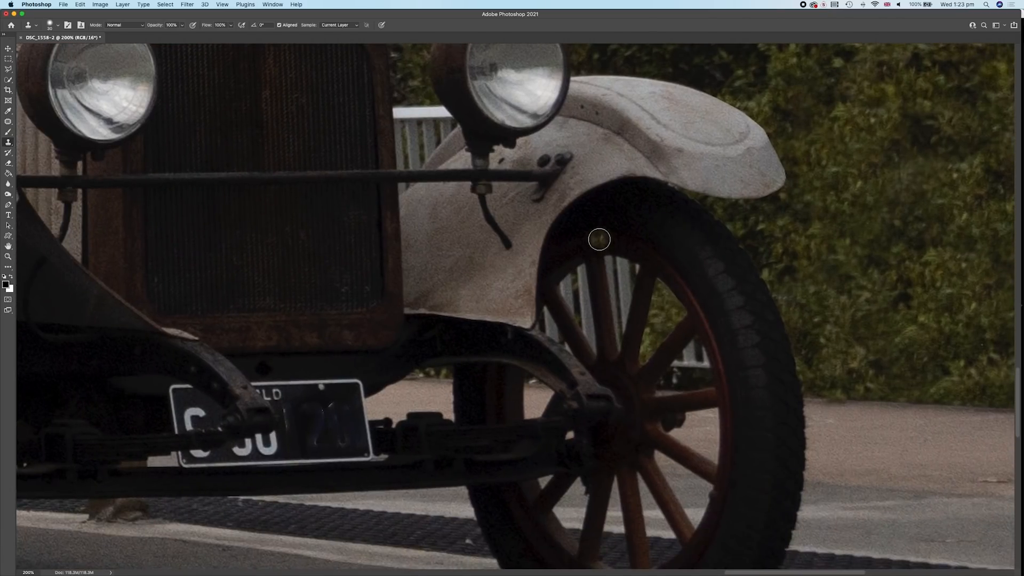
key(l)
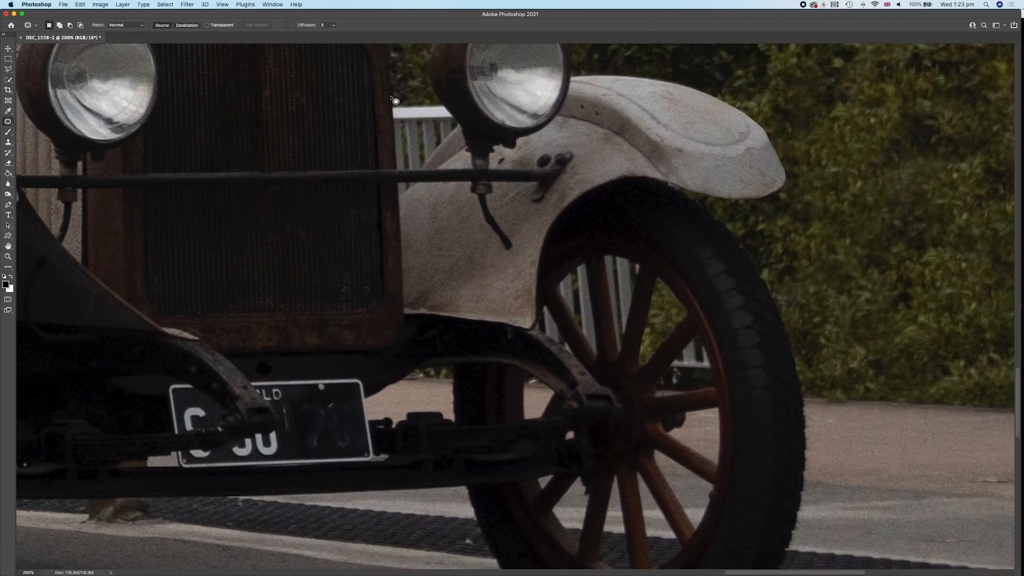
key(s)
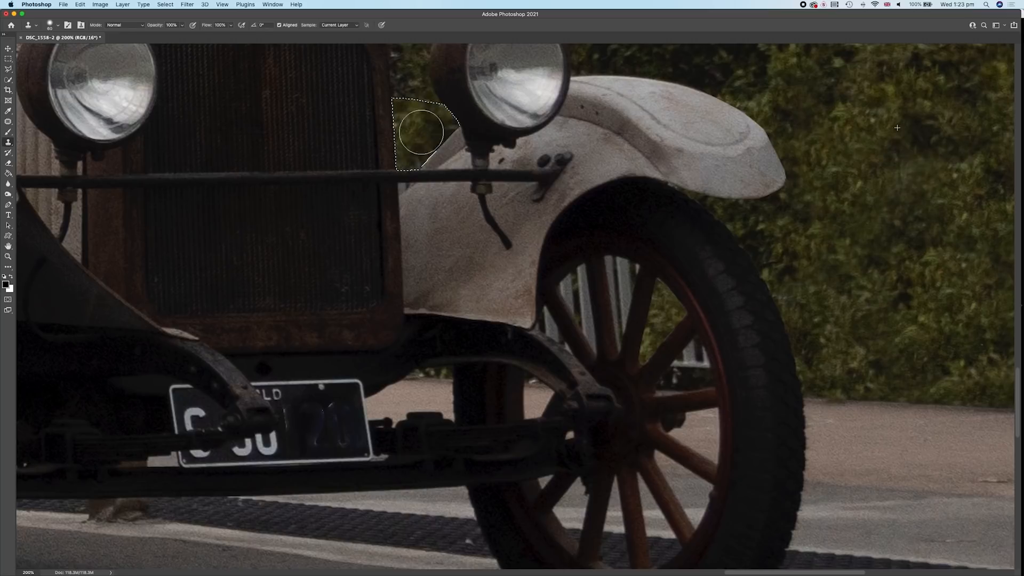
key(l)
key(s)
Outline the narrow upper wheel gap nearest the radiator with the Polygonal Lasso and clone foliage over its fence bars
key(l)
click(585, 264)
click(557, 287)
click(595, 359)
click(585, 264)
key(s)
drag(571, 282, 590, 341)
Outline the gap between the two topmost spokes of the far front wheel and clone foliage over its fence bars
key(l)
click(603, 257)
click(640, 264)
click(620, 353)
click(608, 262)
key(s)
drag(619, 266, 621, 343)
Outline the wheel gap above the outer horizontal spoke, clone foliage over the remaining fence, and clear the selection
key(l)
click(697, 334)
click(654, 398)
double_click(716, 388)
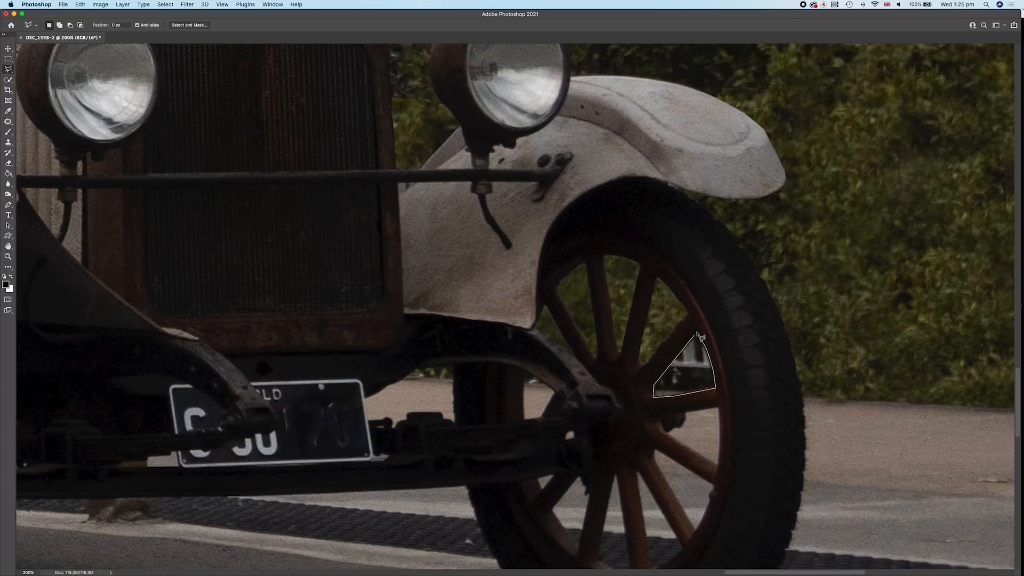
key(s)
key(super+d)
Fit the whole photo in view, save the retouched image and switch back to Lightroom Classic
key(v)
key(super+0)
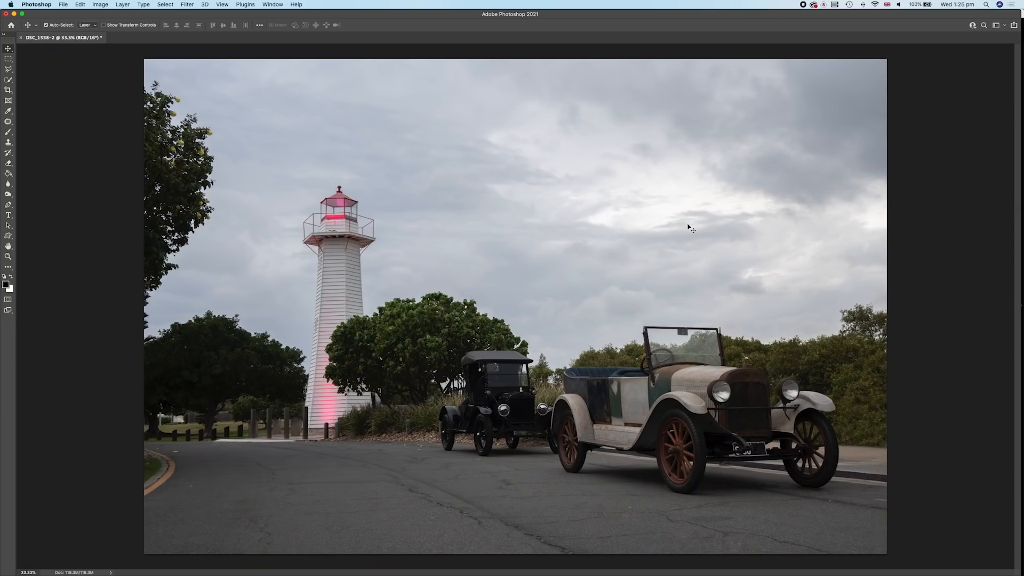
click(62, 4)
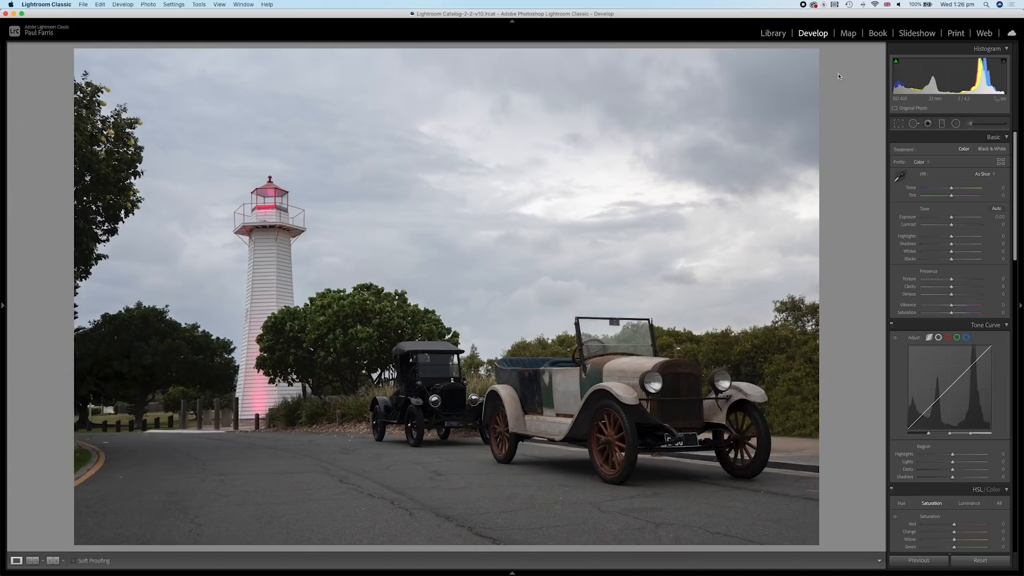
Crop the photo at its original aspect ratio, trimming the sky and the large tree beside the lighthouse
click(899, 123)
drag(77, 51, 119, 88)
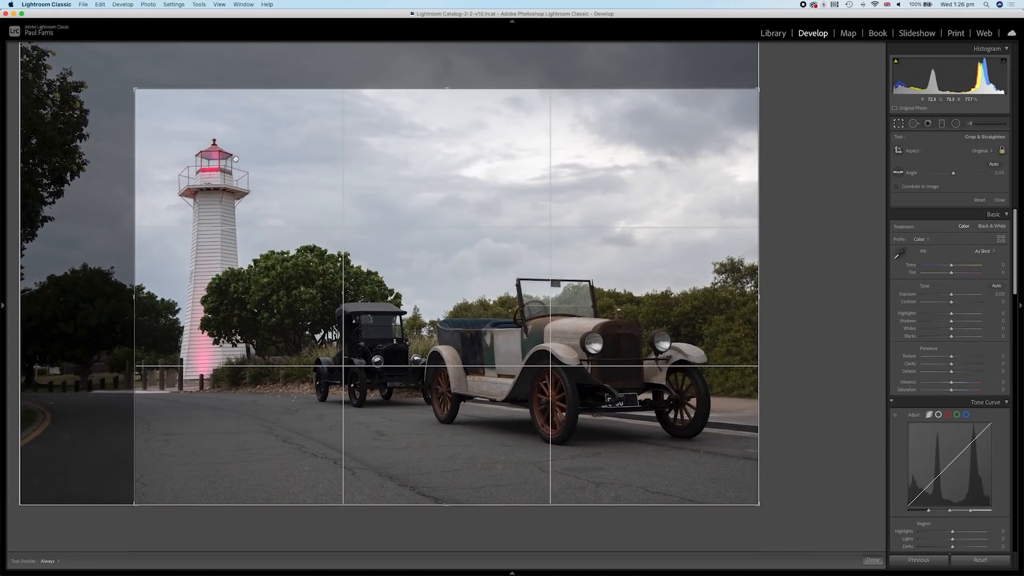
key(Return)
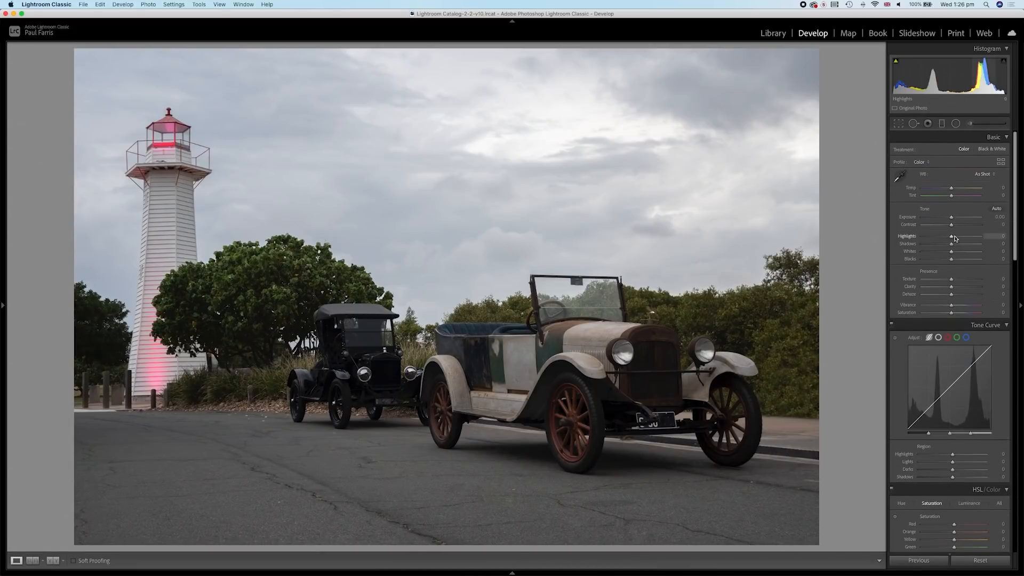
Set Highlights to -86 and Shadows to +49, and convert the photo to Black & White
mouse_move(952, 238)
mouse_down()
mouse_move(925, 237)
mouse_move(965, 244)
mouse_up()
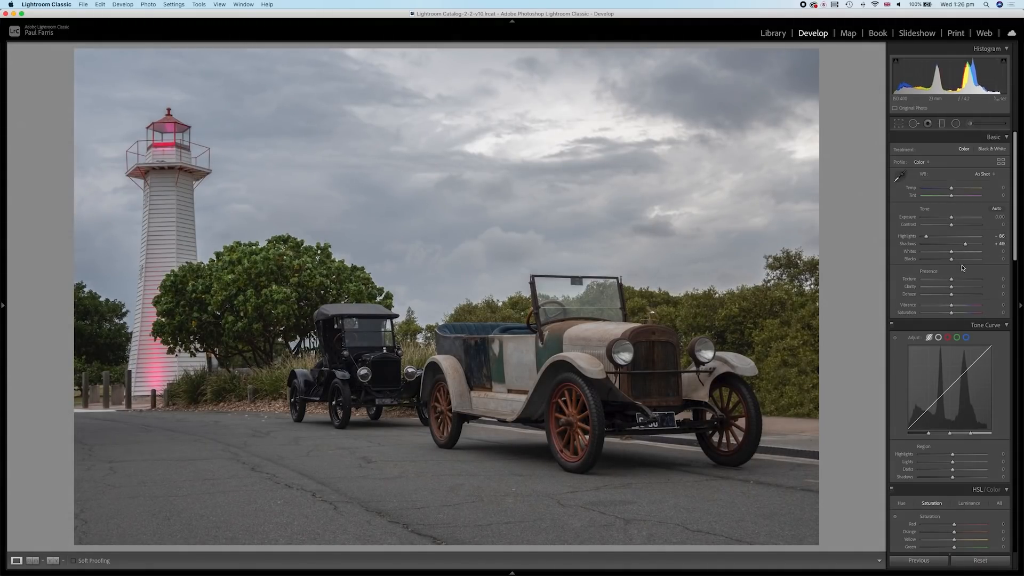
click(989, 149)
Color grade the photo in sepia, tinting the highlights with hue 49 and saturation 32 and the shadows with warm orange
scroll(947, 343, down, 3)
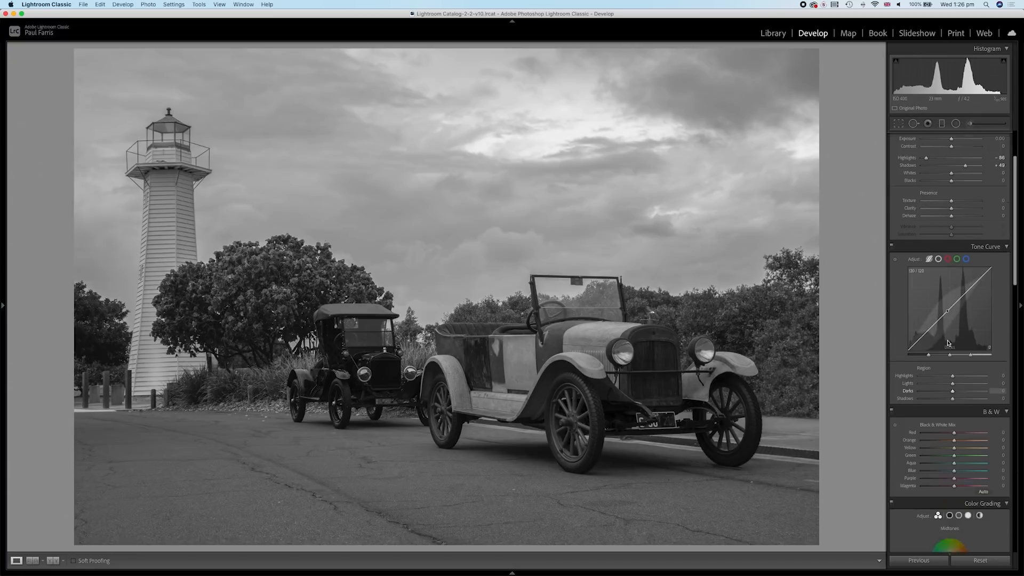
scroll(947, 343, down, 5)
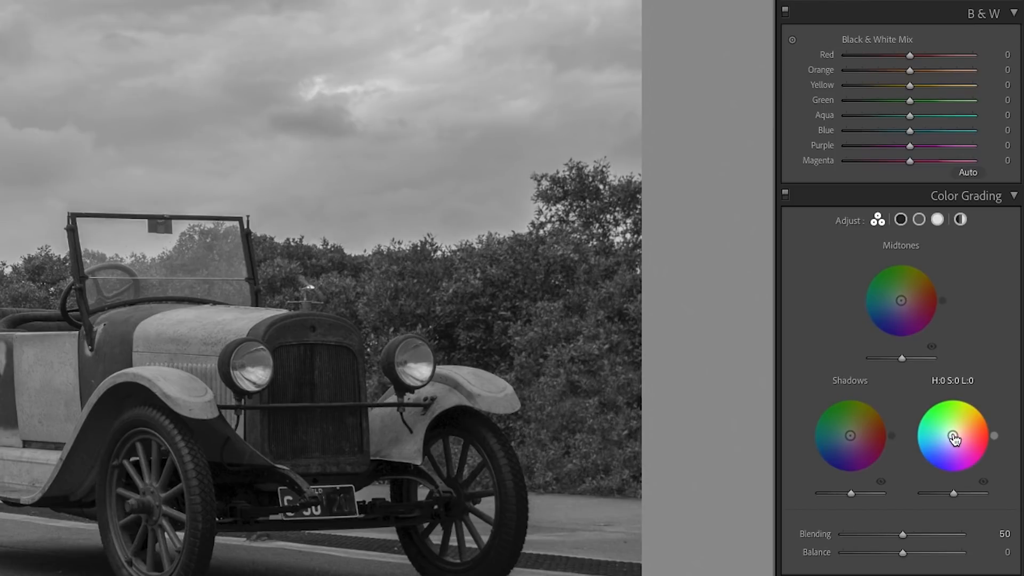
drag(994, 435, 960, 427)
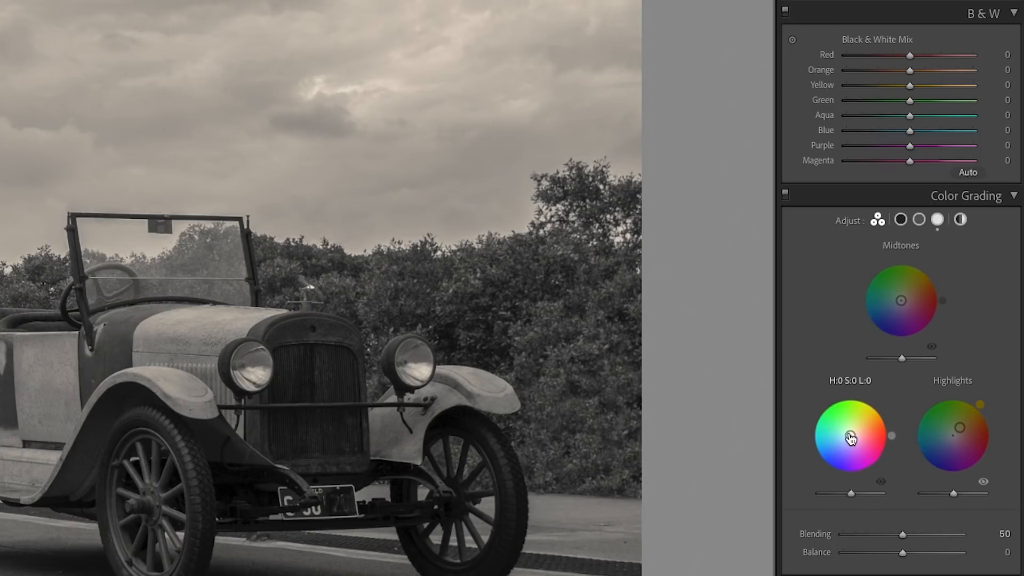
drag(849, 436, 881, 409)
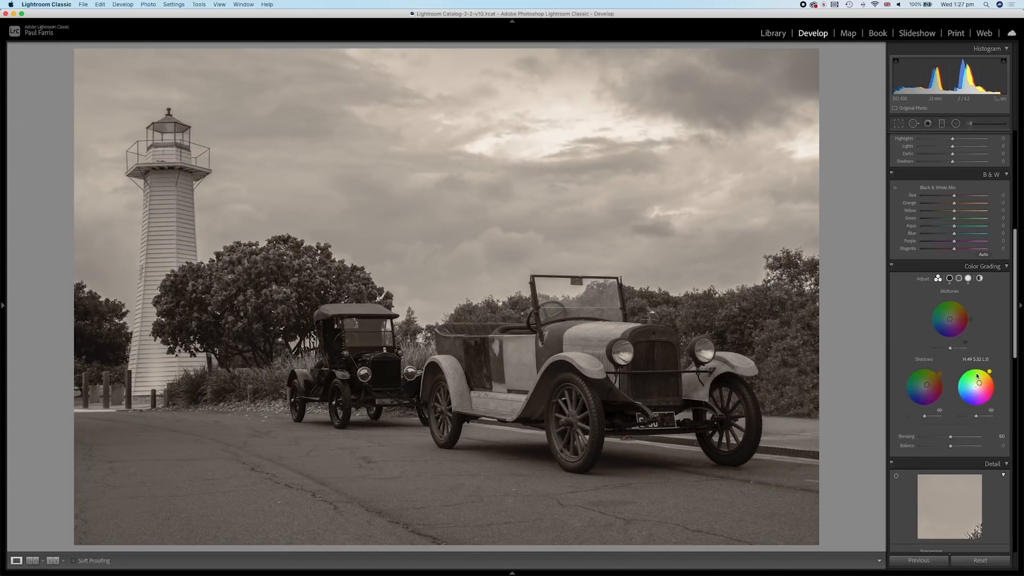
Add a light post-crop vignette with Amount +55, Midpoint 64, slightly raised Roundness and Feather 61
scroll(976, 376, down, 10)
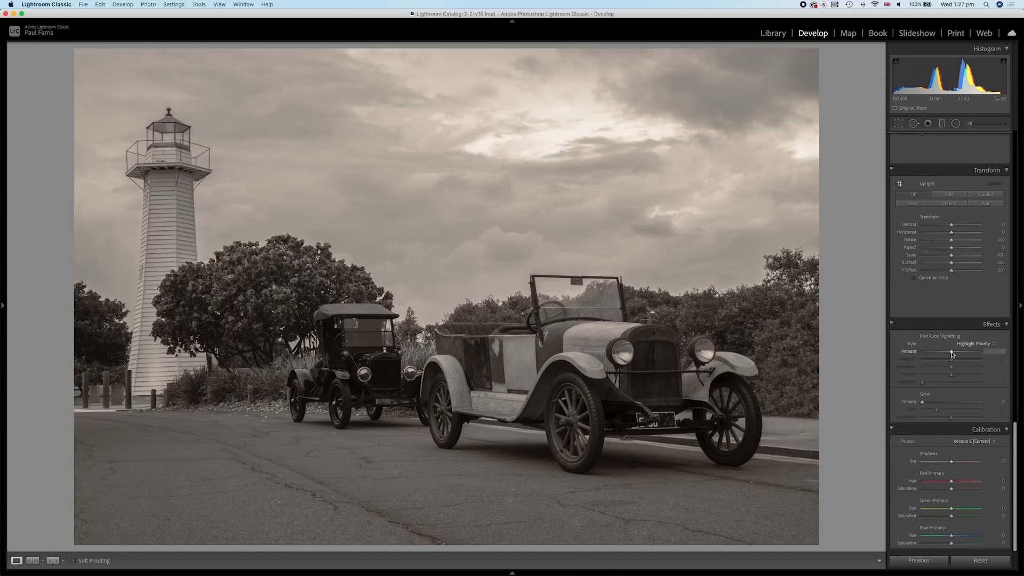
mouse_move(952, 353)
mouse_down()
mouse_move(934, 353)
mouse_move(961, 353)
mouse_up()
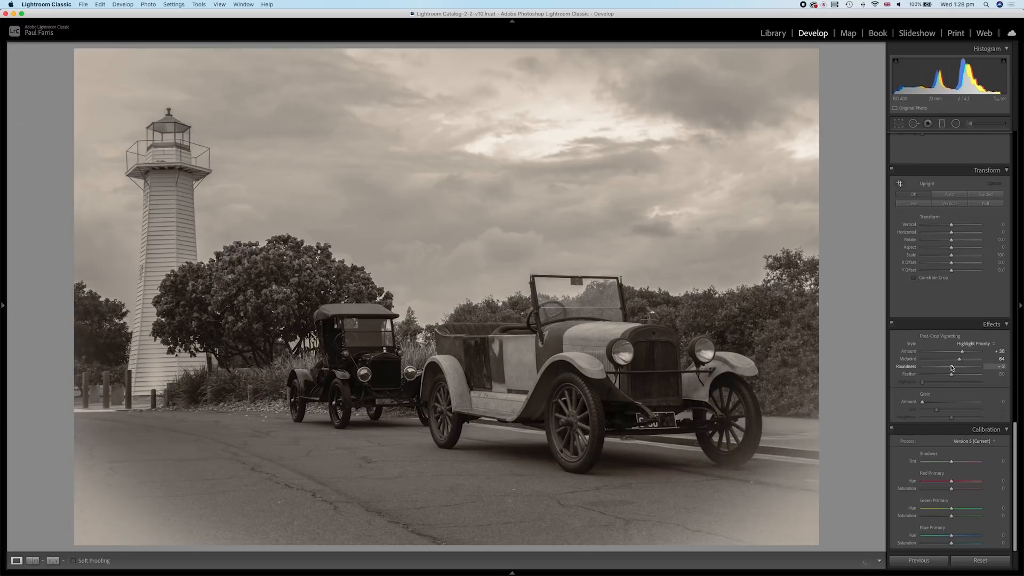
click(891, 323)
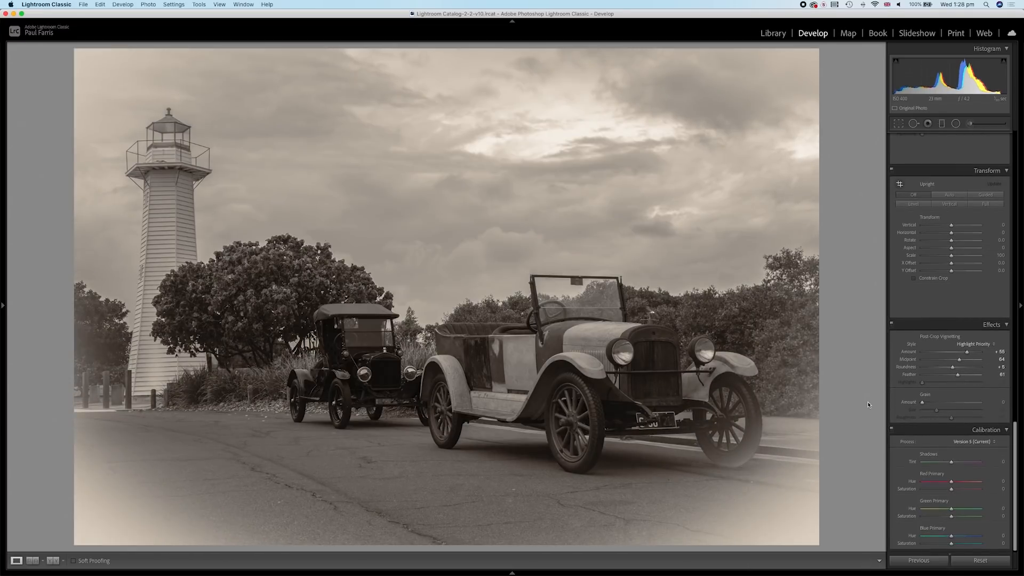
Soften the photo by setting Texture to +1, Clarity to -16 and Dehaze to -27
scroll(954, 263, up, 15)
scroll(956, 263, down, 1)
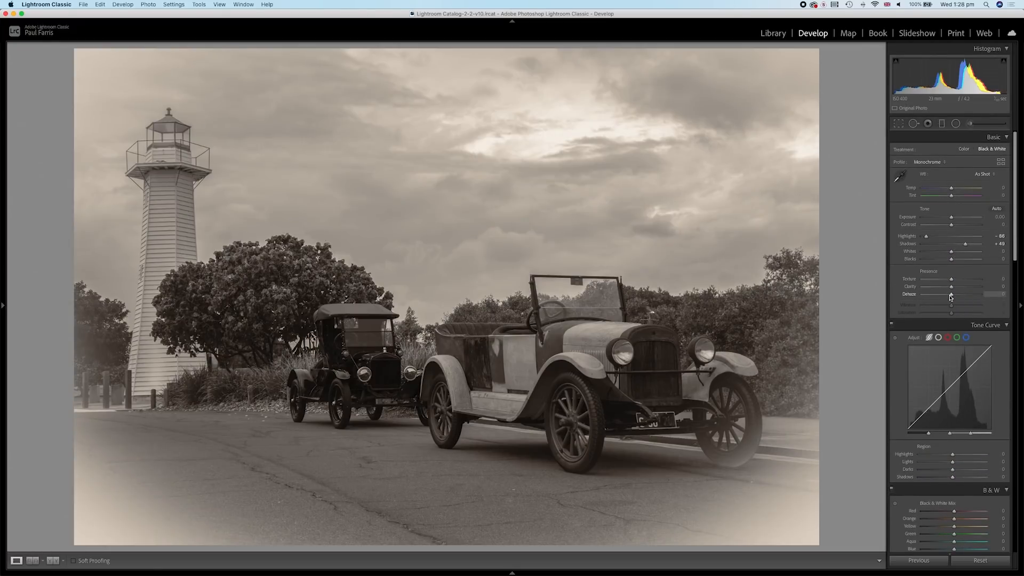
drag(951, 281, 970, 283)
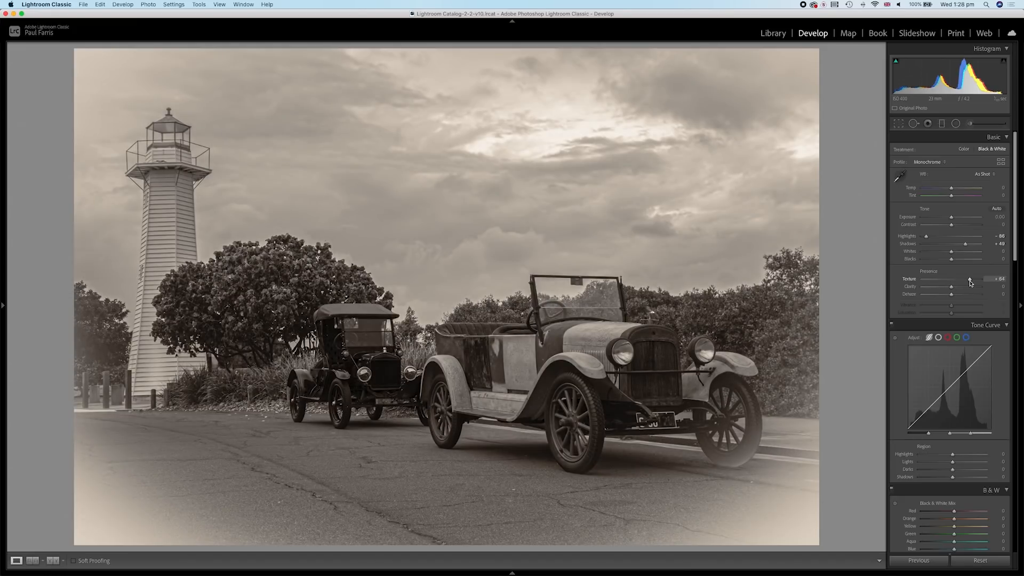
drag(970, 283, 952, 283)
mouse_move(951, 296)
mouse_down()
mouse_move(961, 296)
mouse_move(943, 294)
mouse_up()
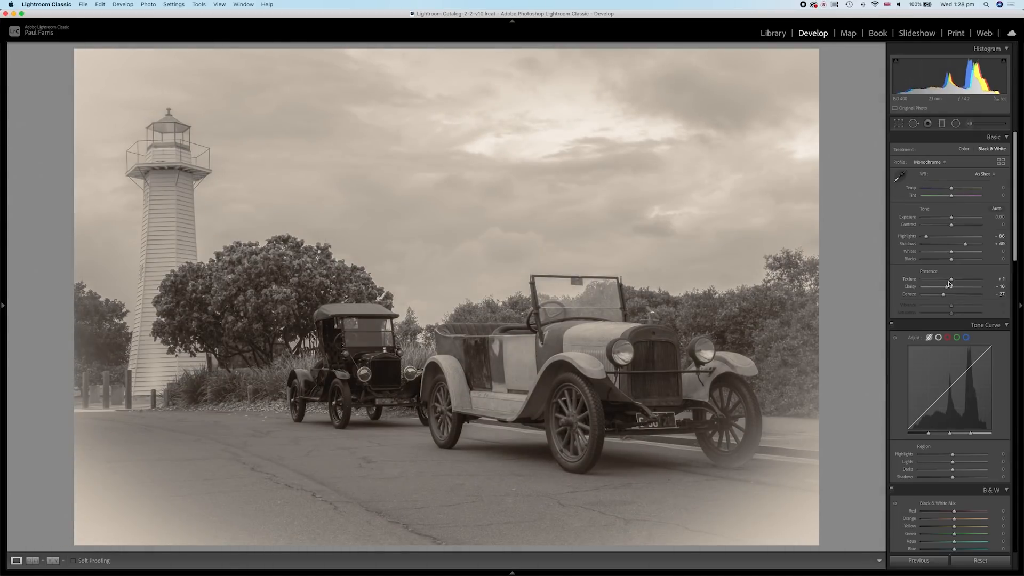
Set Shadows to +56, Blacks to +22 and Dehaze to -35, and strengthen the warm highlight tint
mouse_move(966, 245)
mouse_down()
mouse_move(976, 247)
mouse_move(968, 246)
mouse_up()
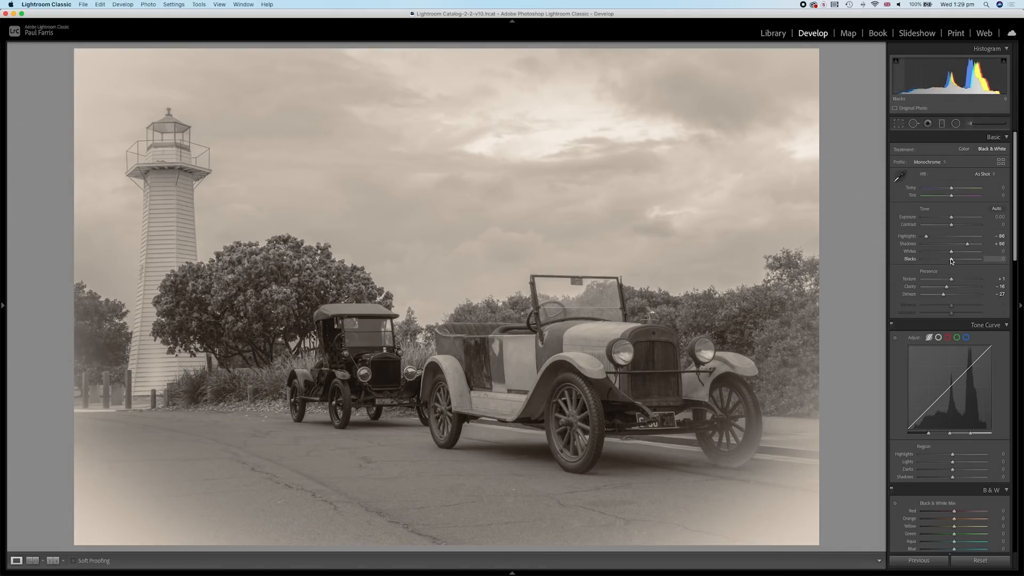
drag(951, 260, 958, 261)
drag(943, 295, 940, 295)
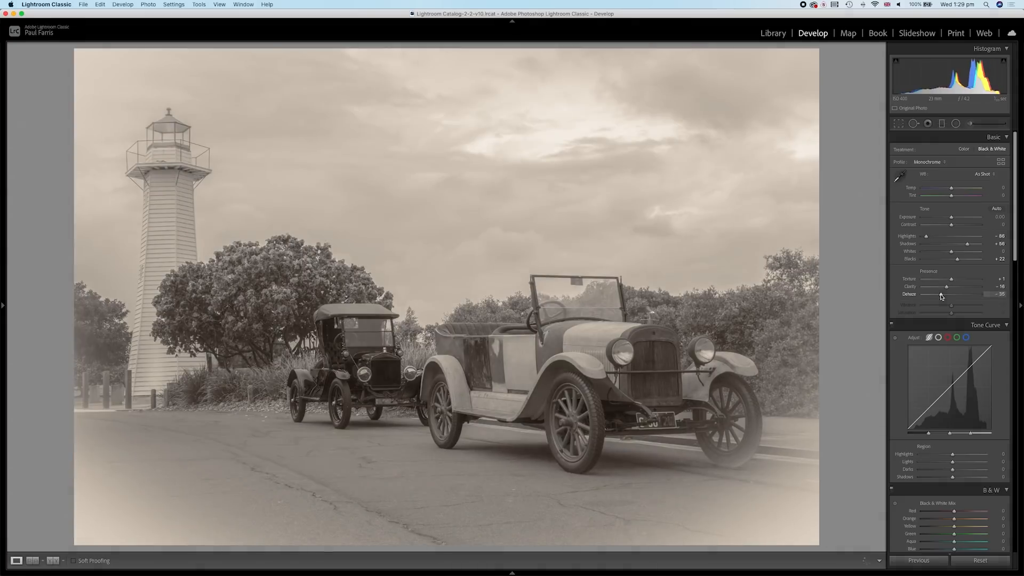
scroll(896, 254, down, 10)
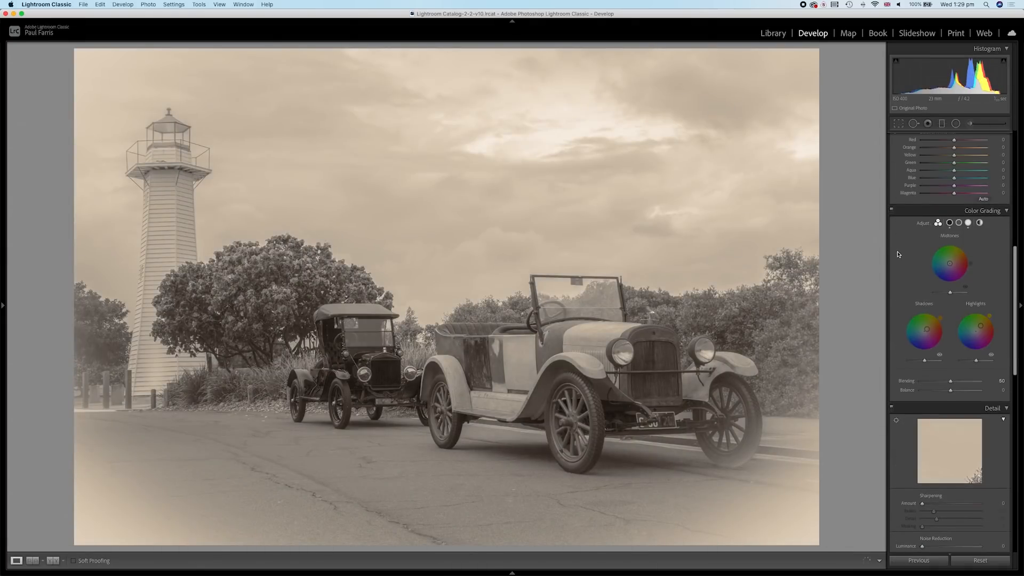
scroll(898, 254, up, 10)
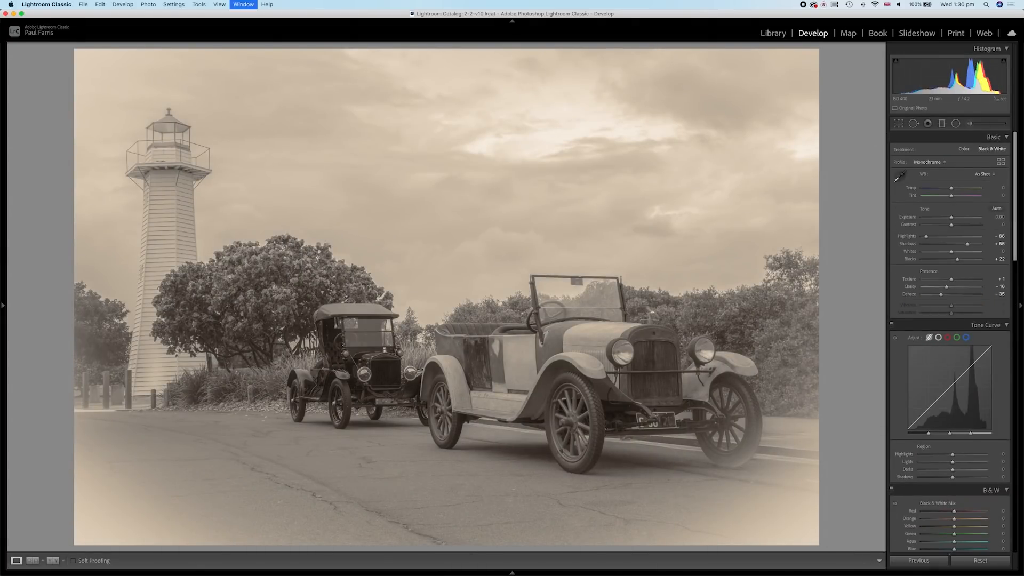
Examine the finished photo full screen and compare it with its before version
key(f)
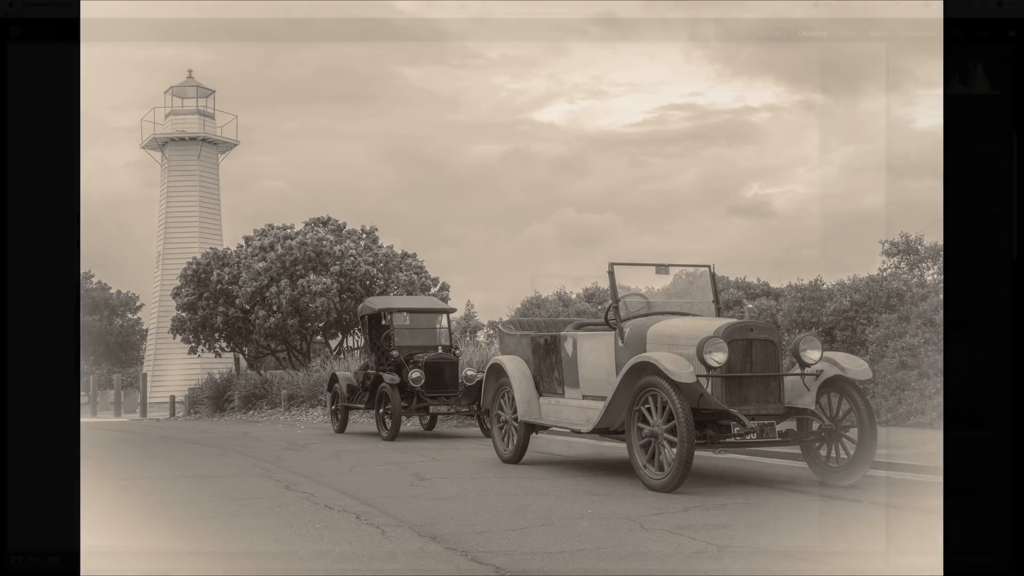
key(f)
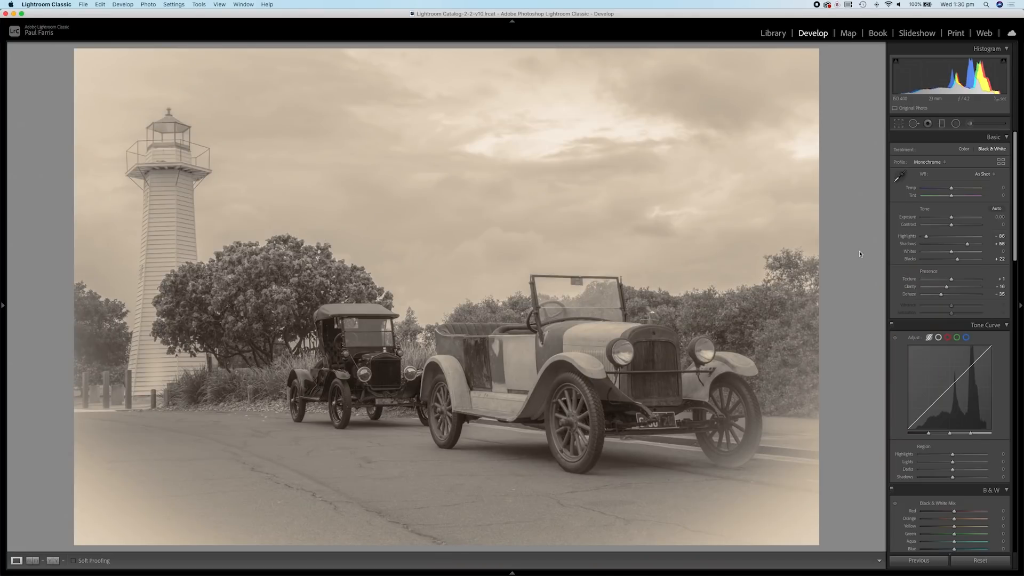
key(backslash)
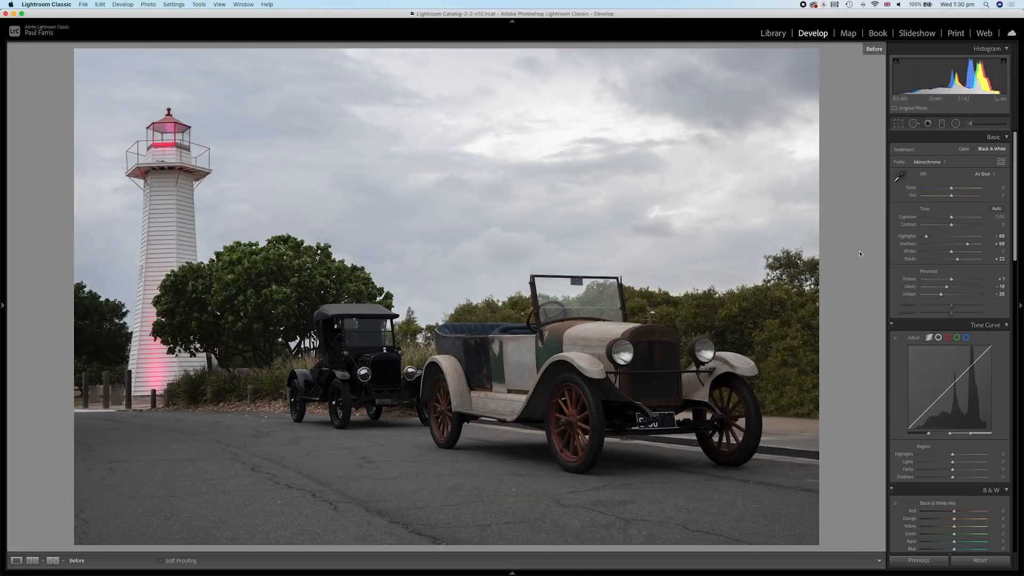
key(backslash)
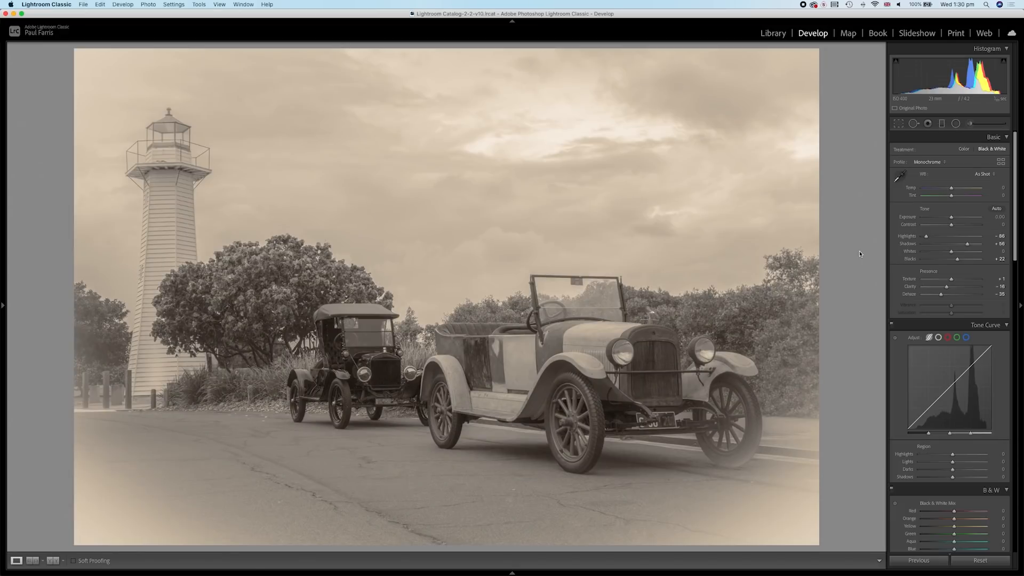